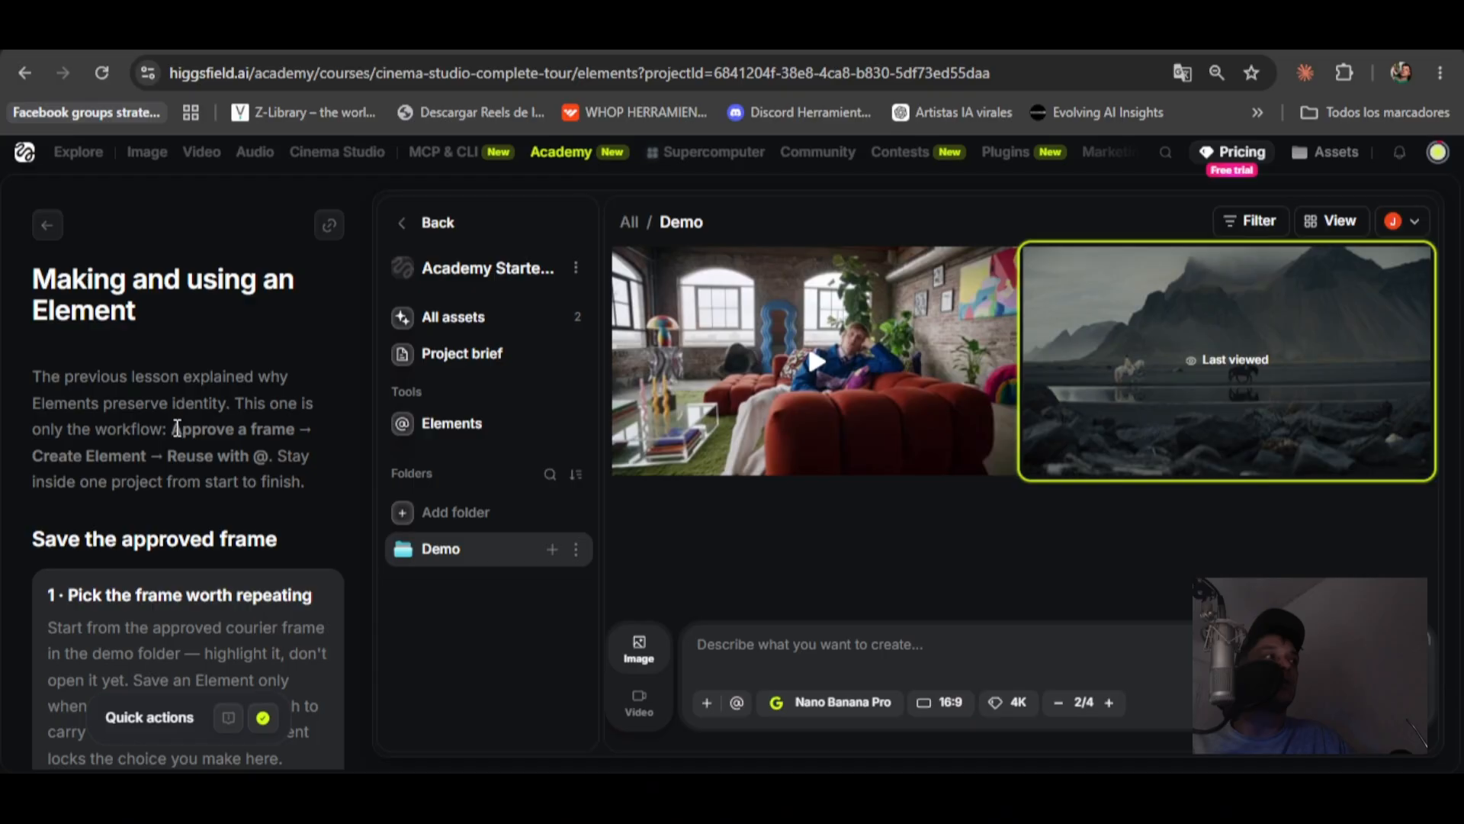
Step: Read the Making and using an Element lesson from the workflow introduction through step 5 on finding the @ control
{"action": "left_click_drag", "start_coordinate": [171, 429], "coordinate": [254, 457]}
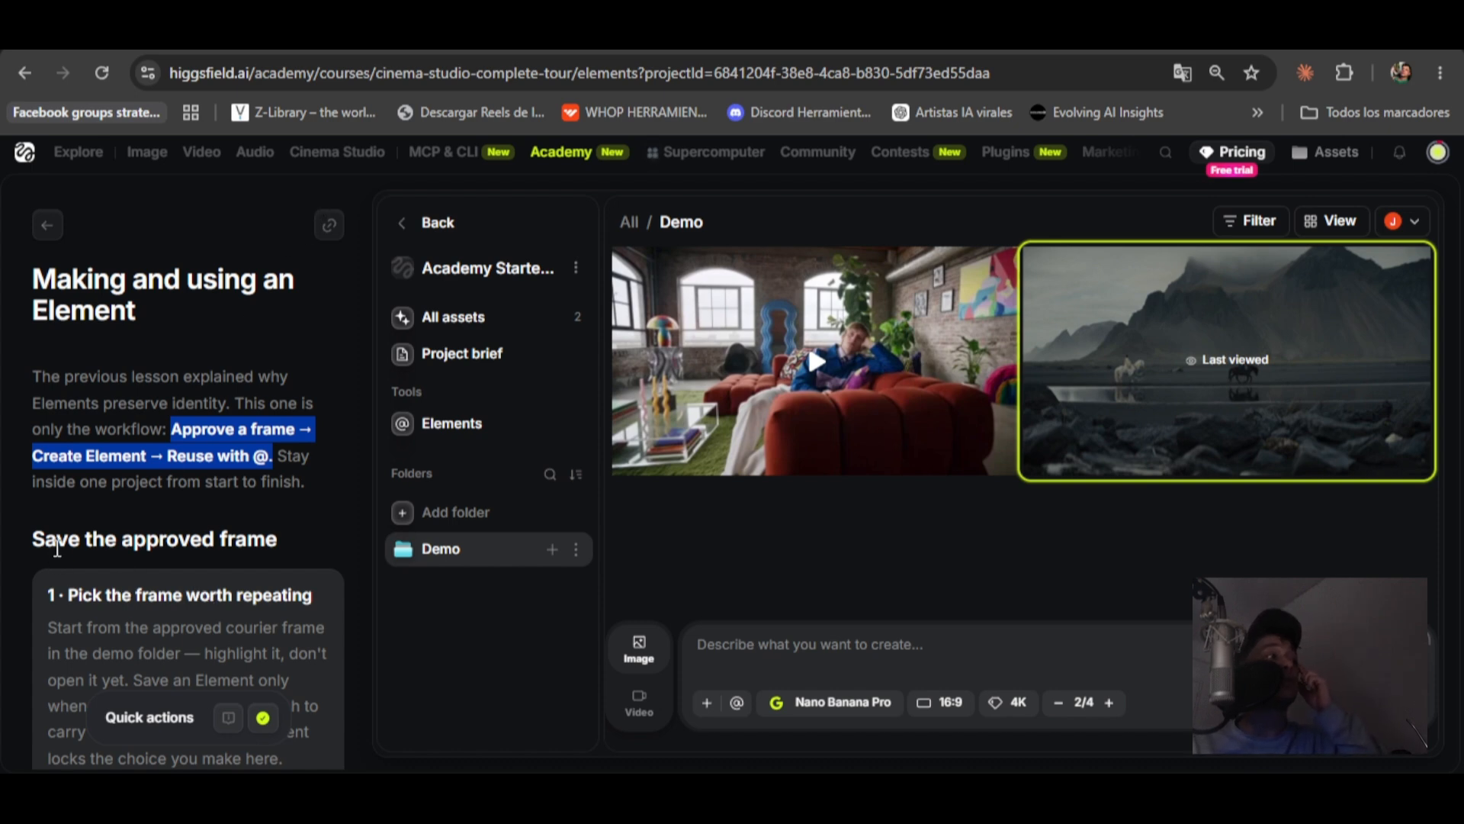
{"action": "left_click_drag", "start_coordinate": [57, 539], "coordinate": [245, 528]}
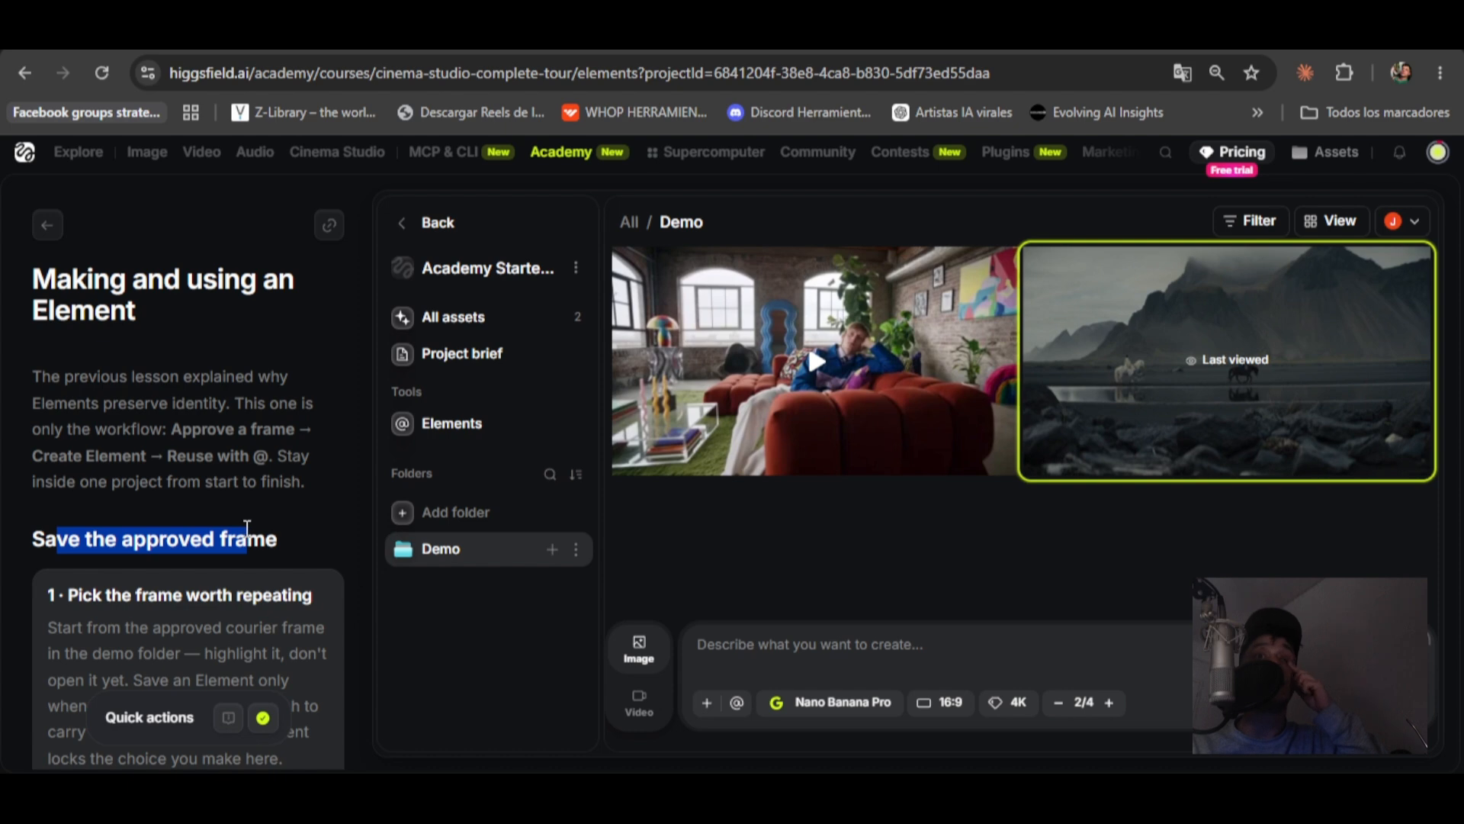
{"action": "left_click", "coordinate": [243, 532]}
{"action": "scroll", "coordinate": [243, 532], "scroll_direction": "down", "scroll_amount": 3}
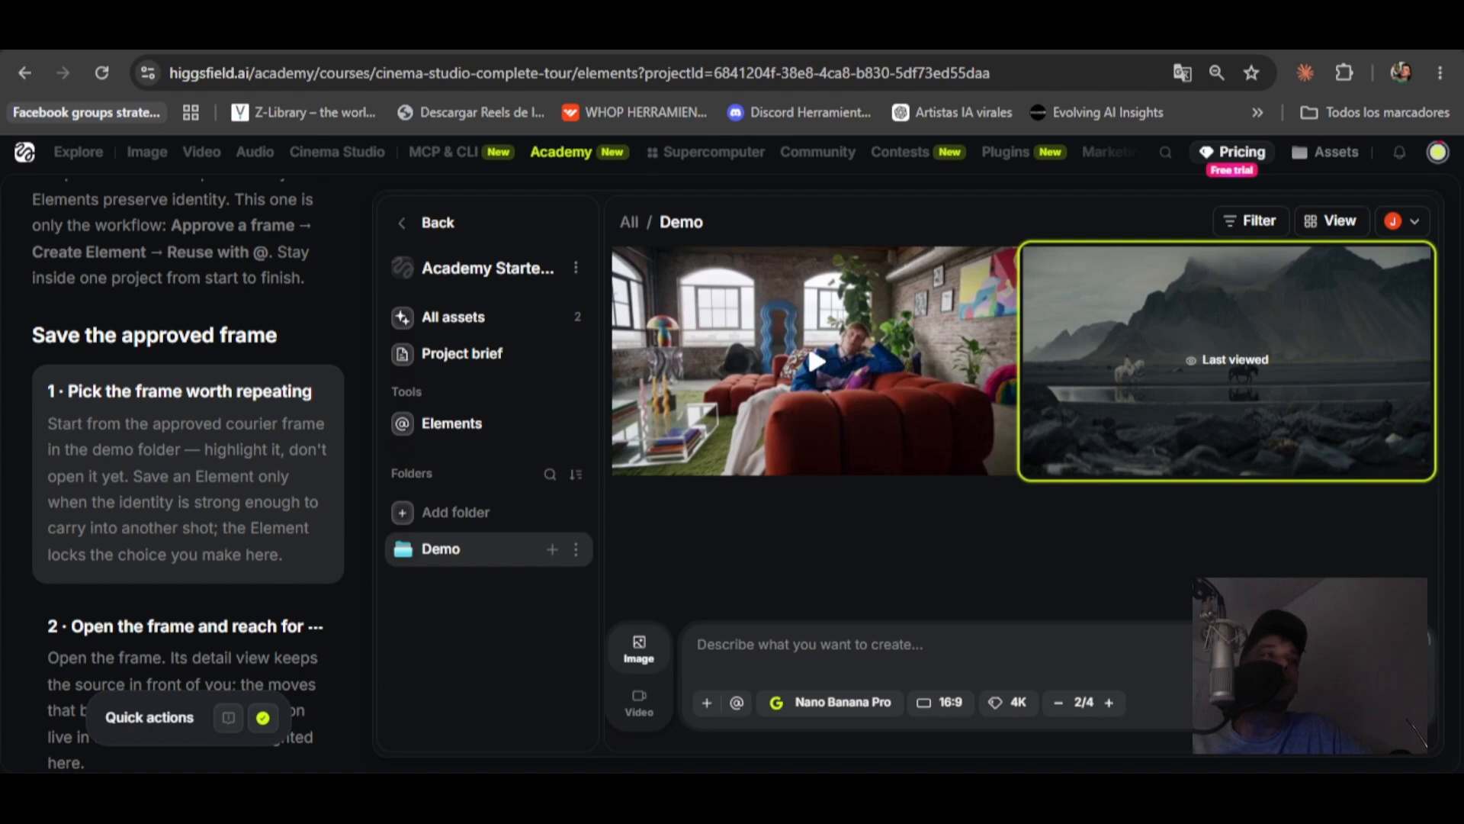
{"action": "mouse_move", "coordinate": [1127, 442]}
{"action": "left_click", "coordinate": [143, 637]}
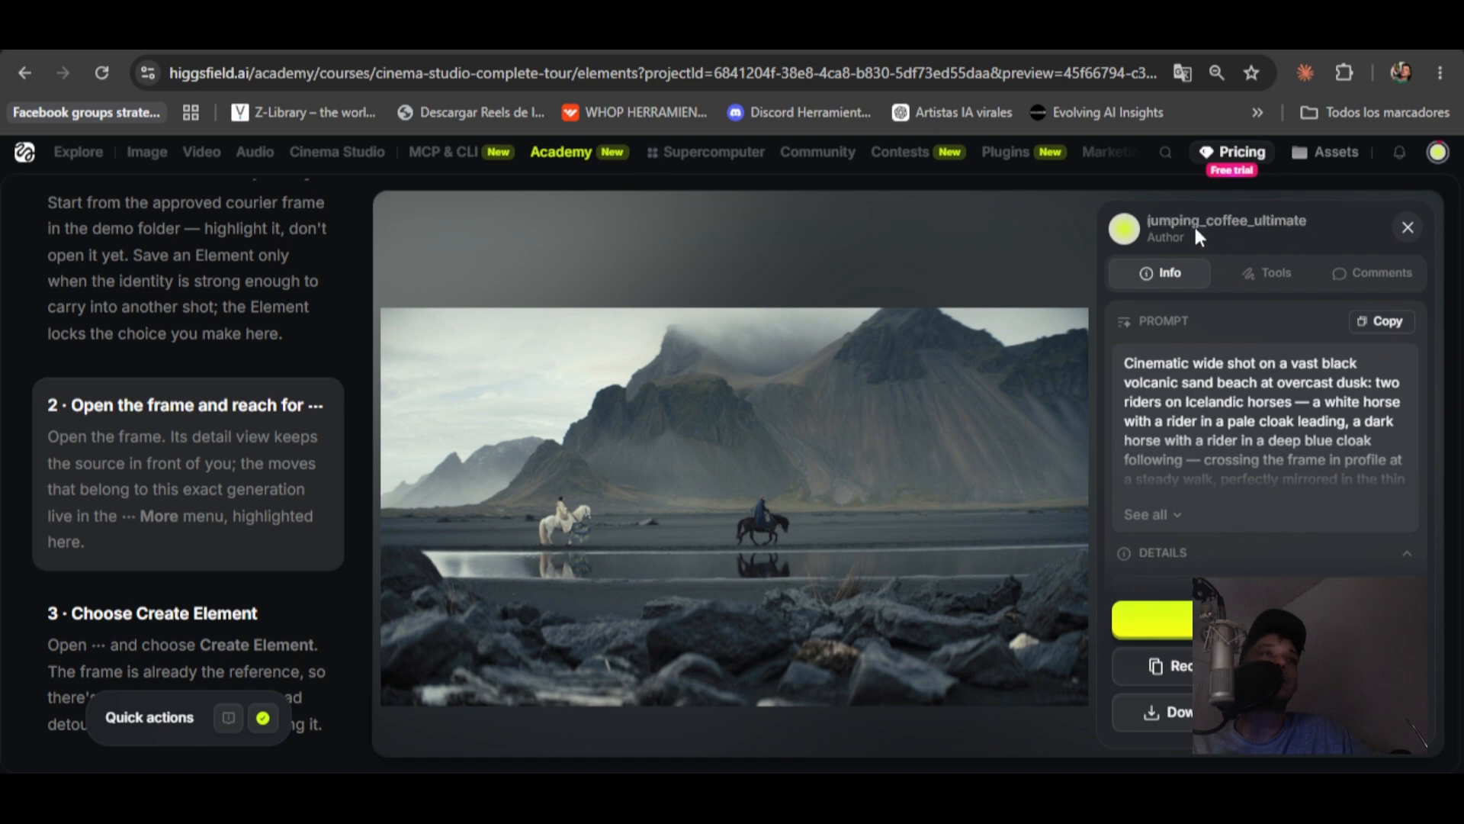
{"action": "scroll", "coordinate": [150, 665], "scroll_direction": "down", "scroll_amount": 3}
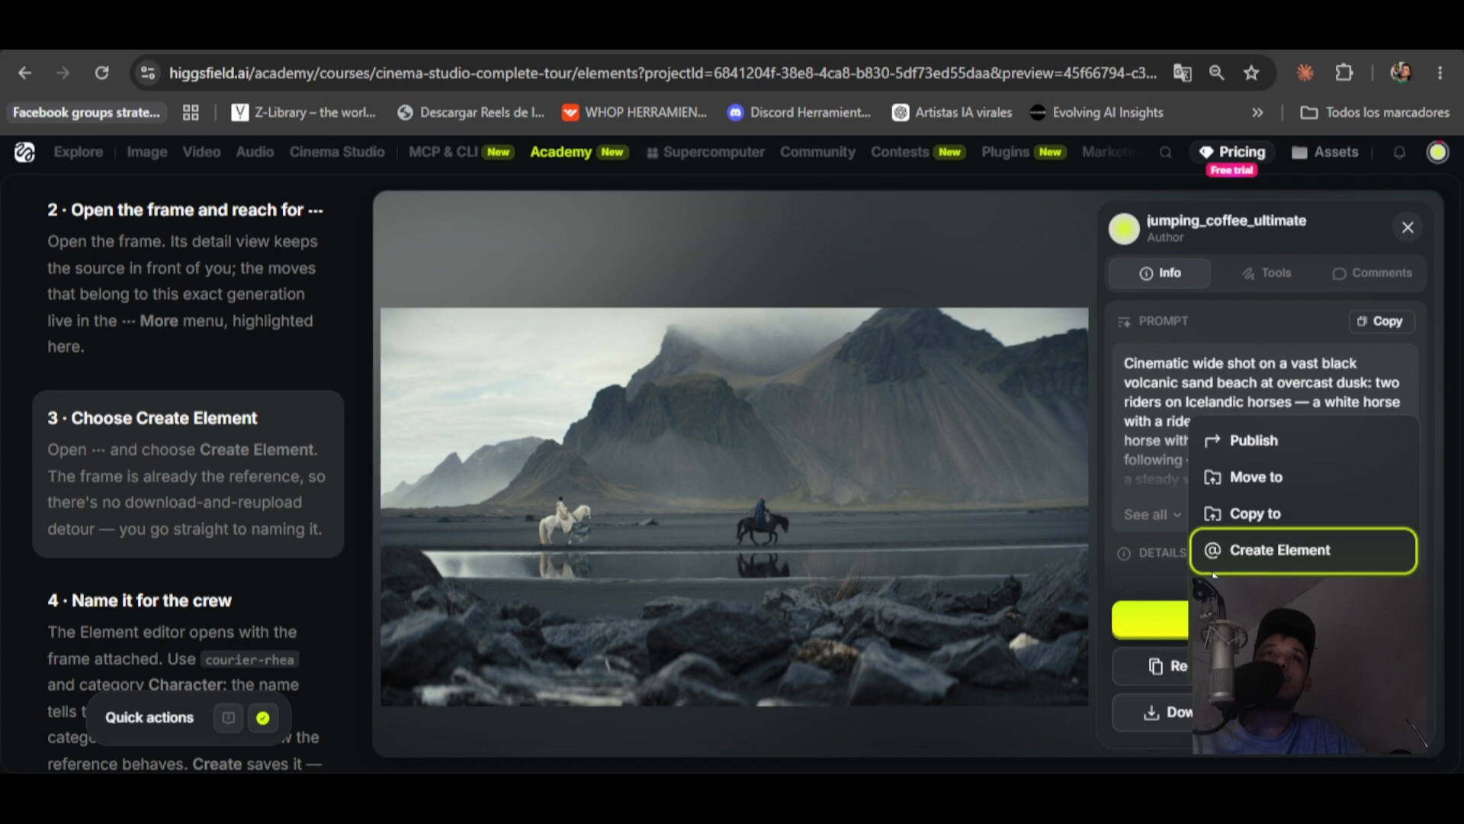
{"action": "scroll", "coordinate": [153, 633], "scroll_direction": "down", "scroll_amount": 3}
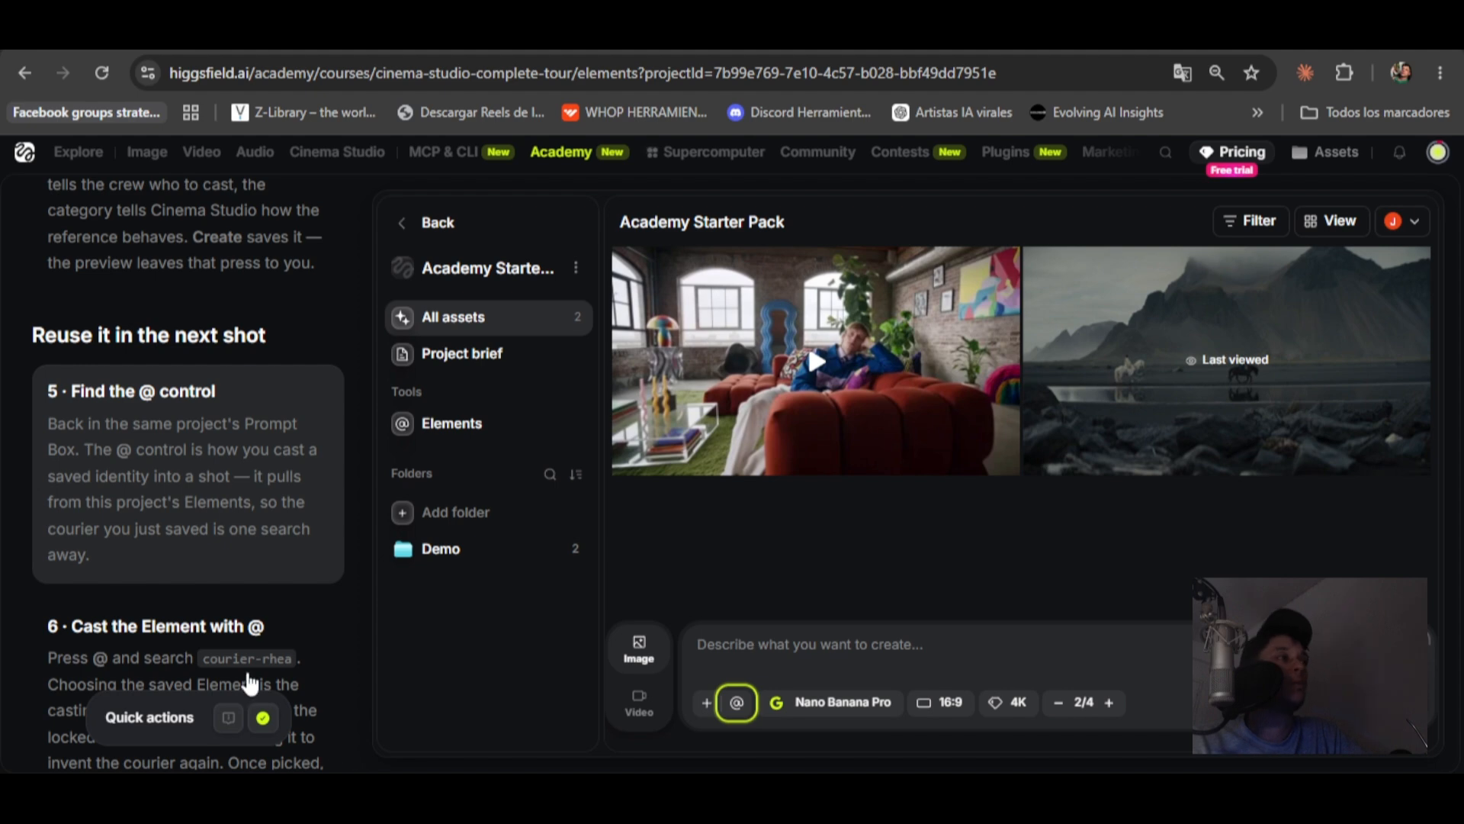
Step: Examine lesson step 6 on casting the Element with @, then read the closing reference note and Create once, reuse once section
{"action": "left_click", "coordinate": [113, 651]}
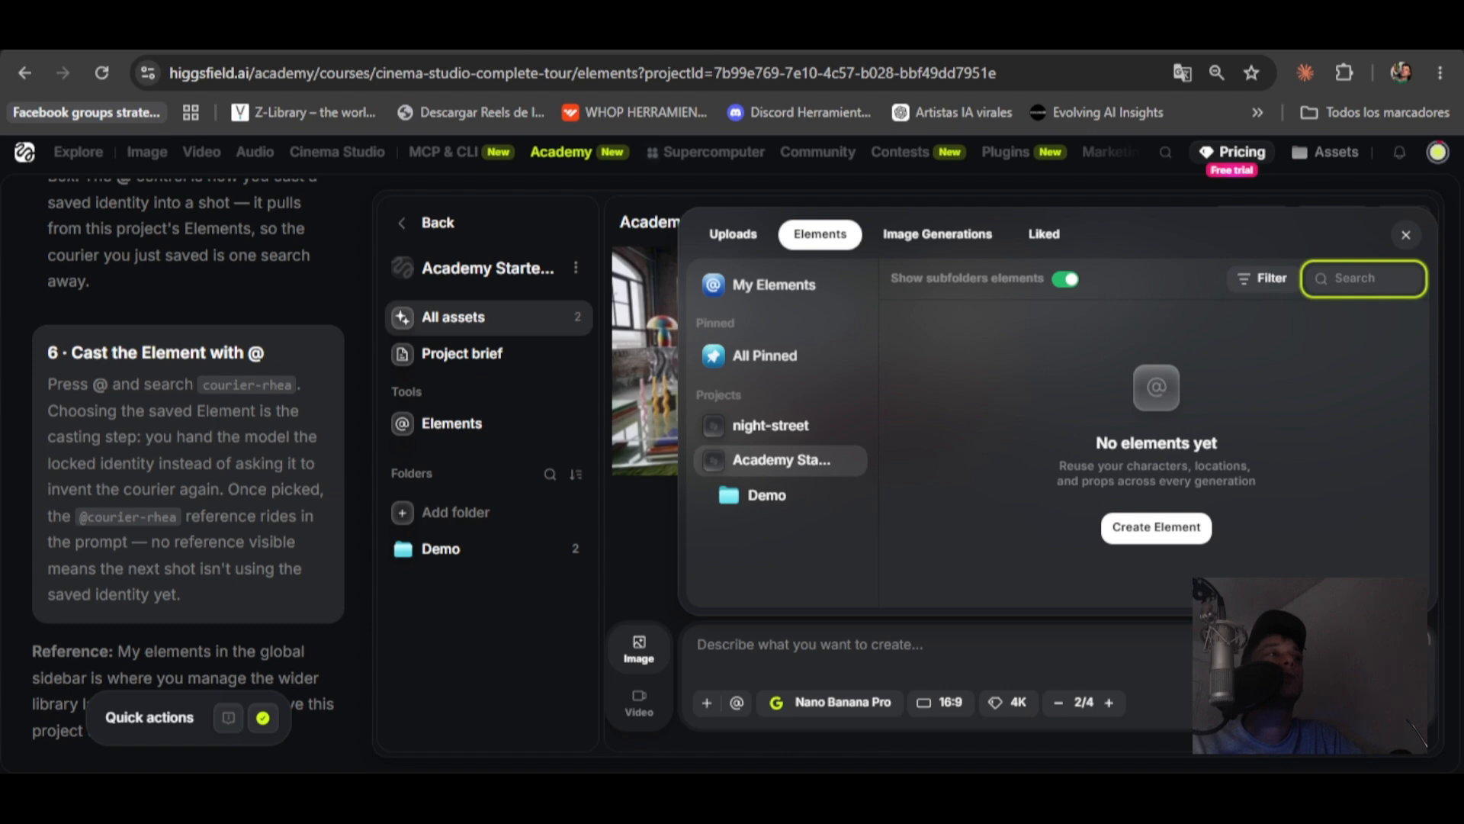
{"action": "left_click", "coordinate": [630, 74]}
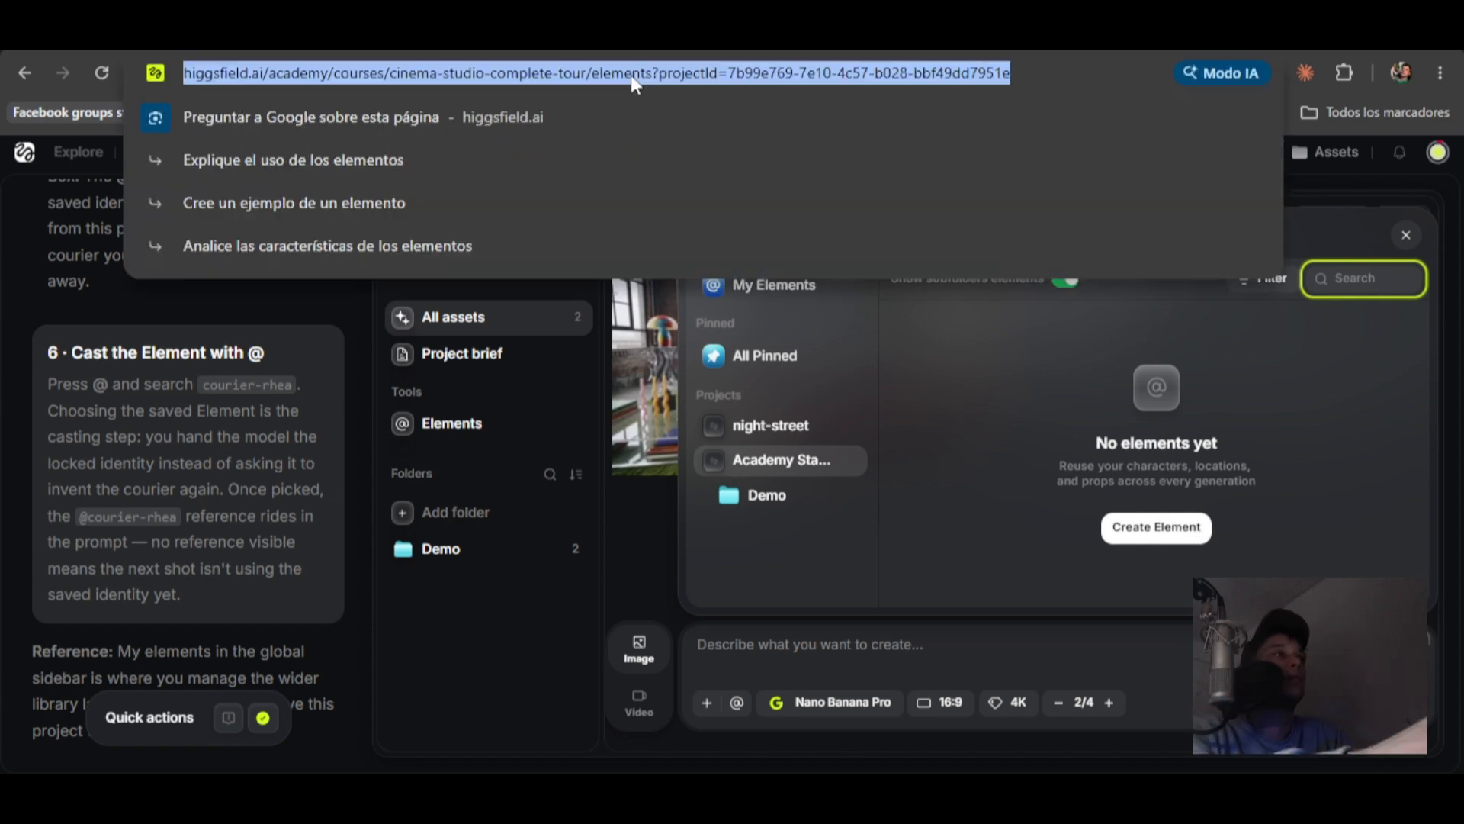
{"action": "key", "text": "Return"}
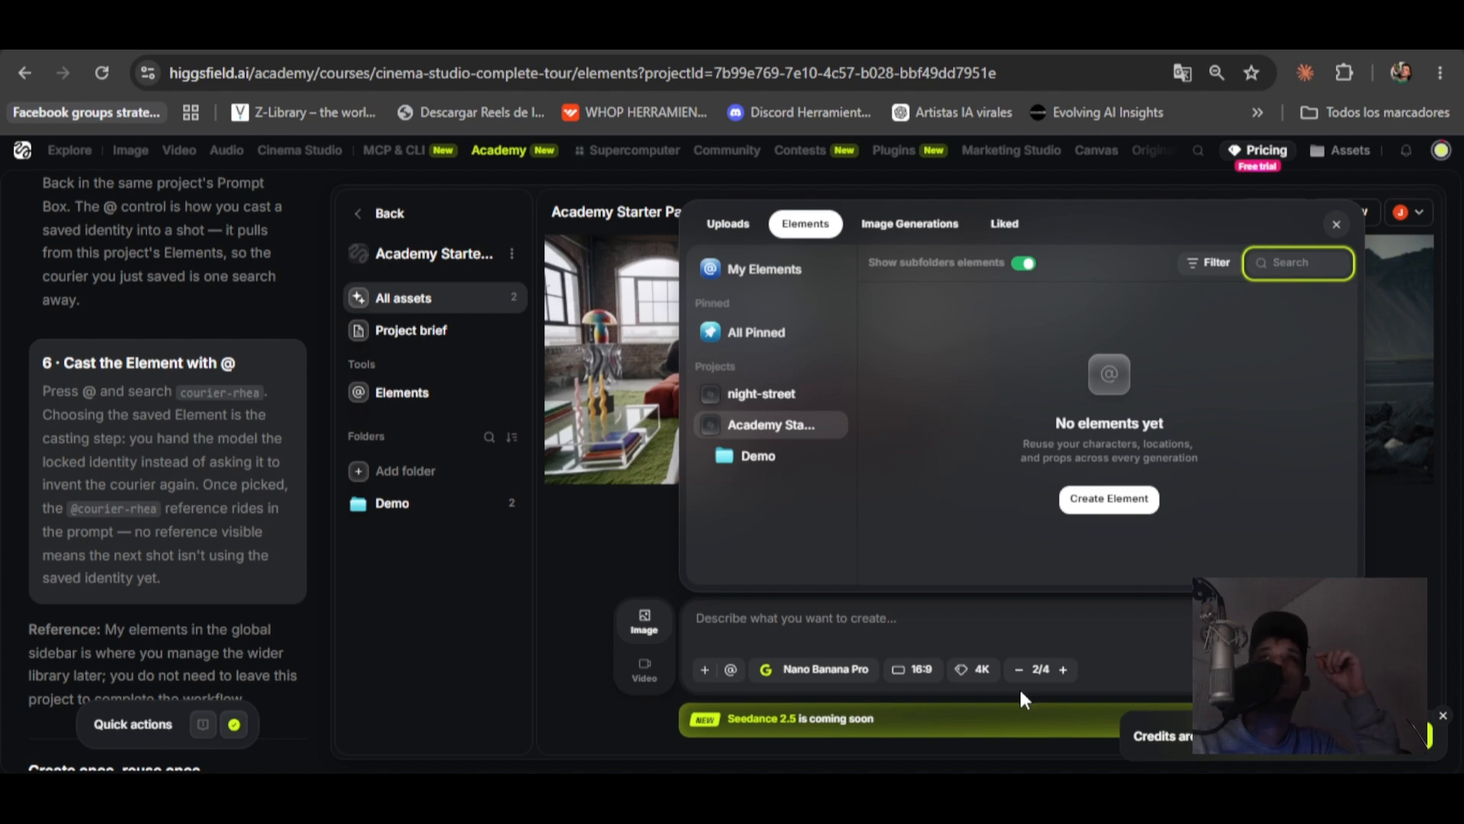
{"action": "scroll", "coordinate": [168, 458], "scroll_direction": "down", "scroll_amount": 5}
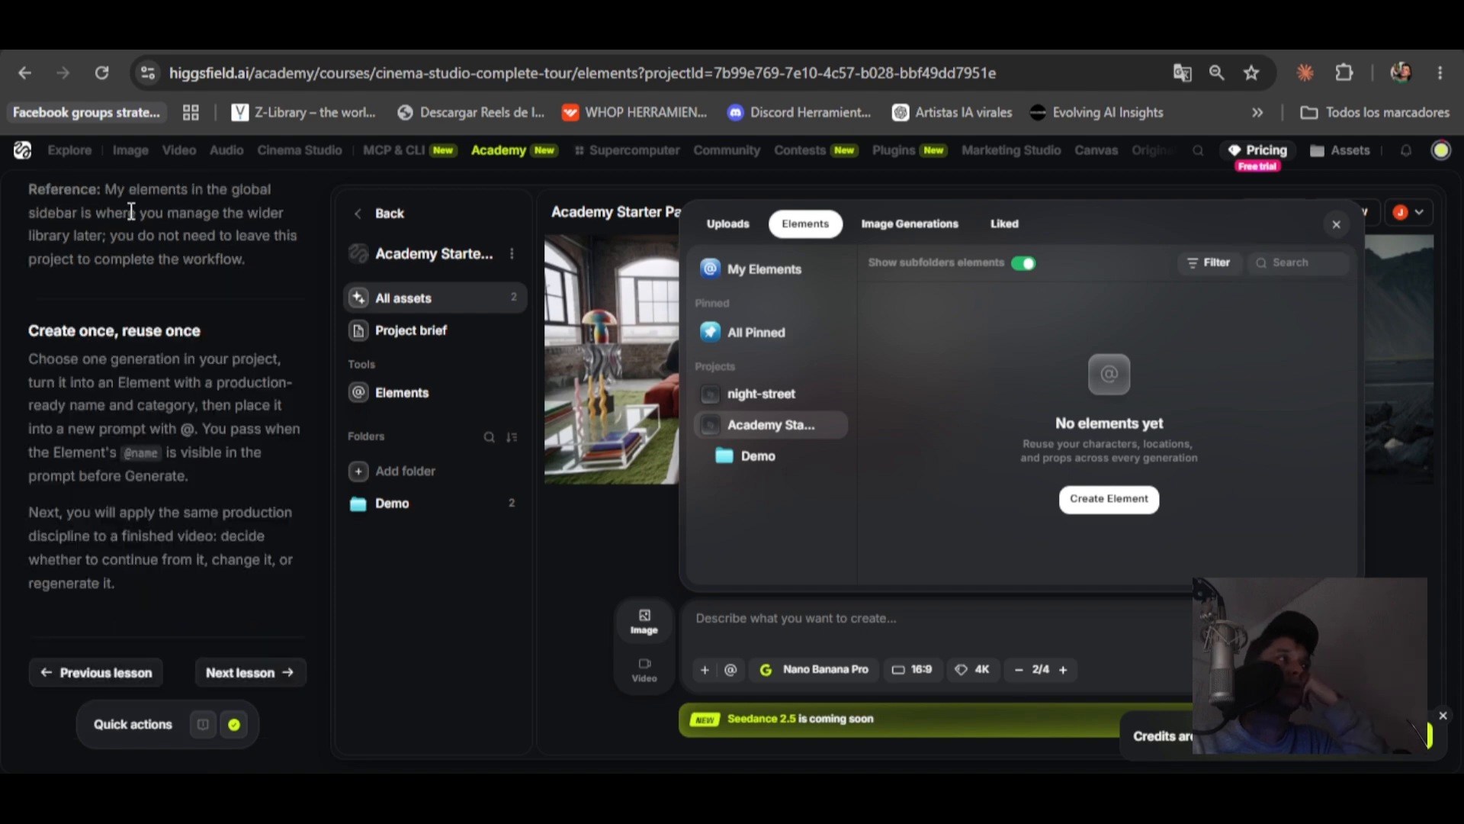
{"action": "left_click_drag", "start_coordinate": [106, 190], "coordinate": [153, 215]}
{"action": "left_click", "coordinate": [195, 226]}
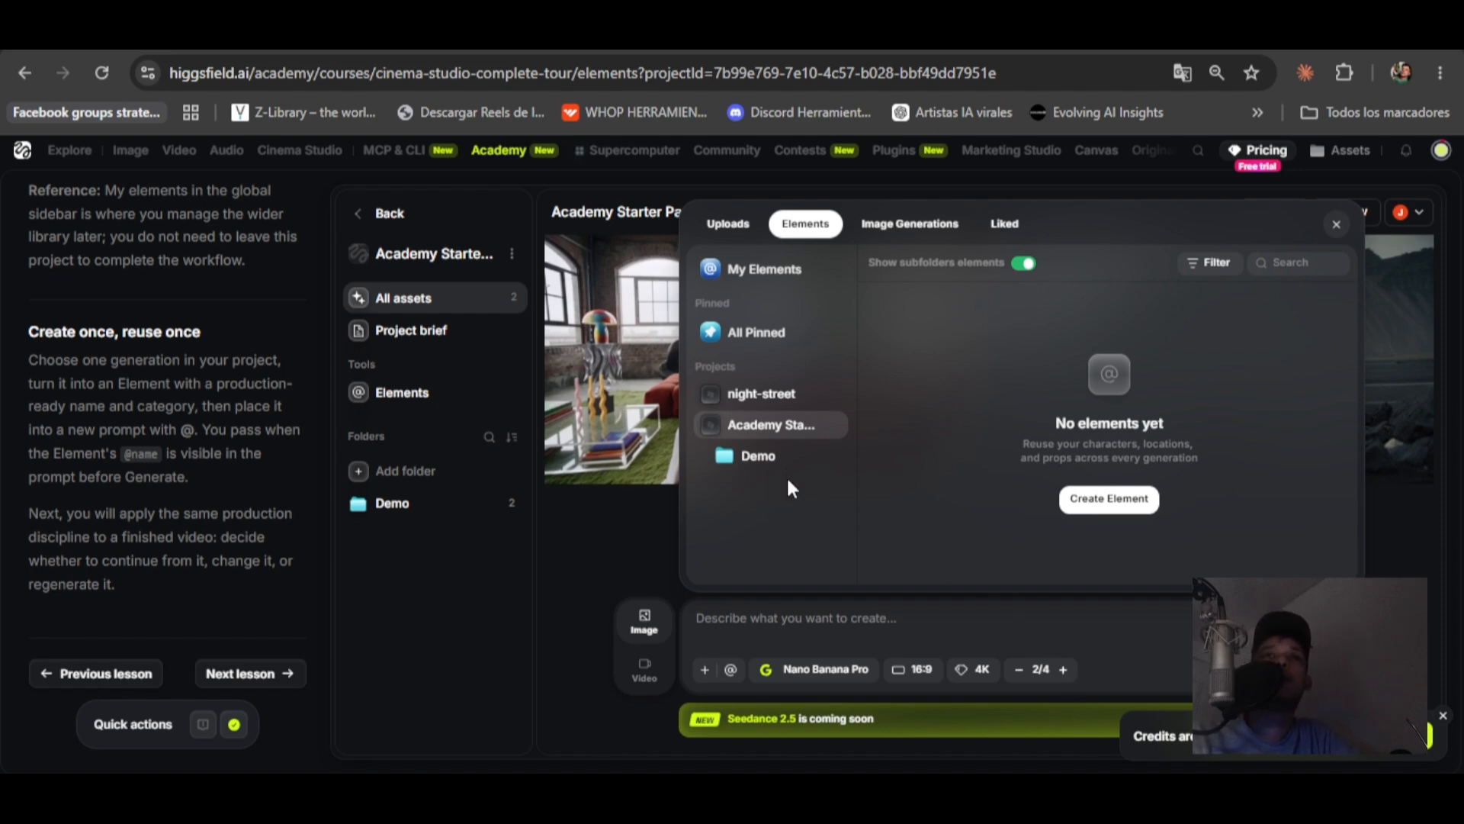
Step: Close the Elements picker and start a new Element from the frame of two horse riders below the mountains
{"action": "left_click", "coordinate": [608, 554]}
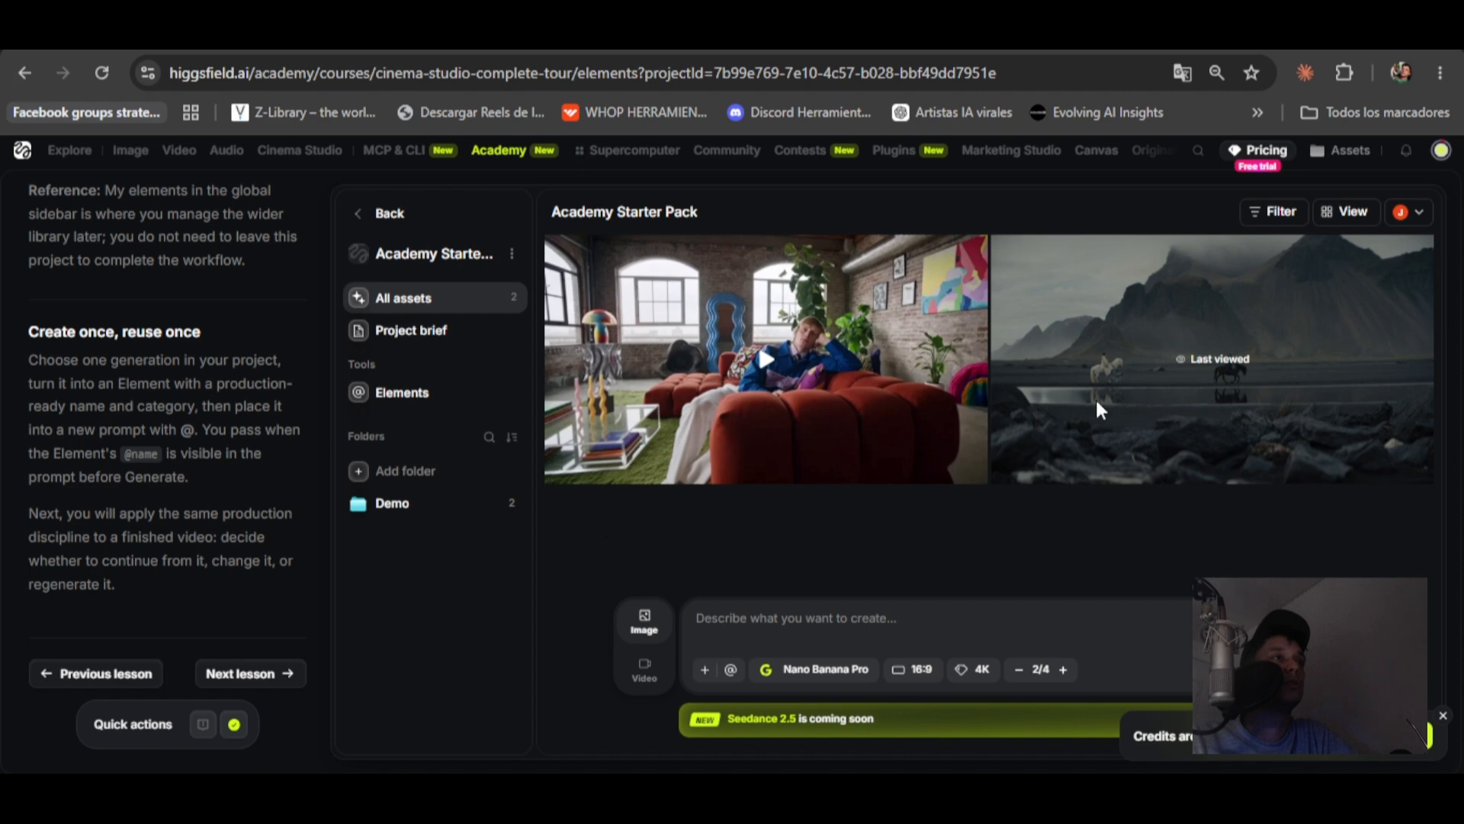
{"action": "left_click", "coordinate": [1210, 469]}
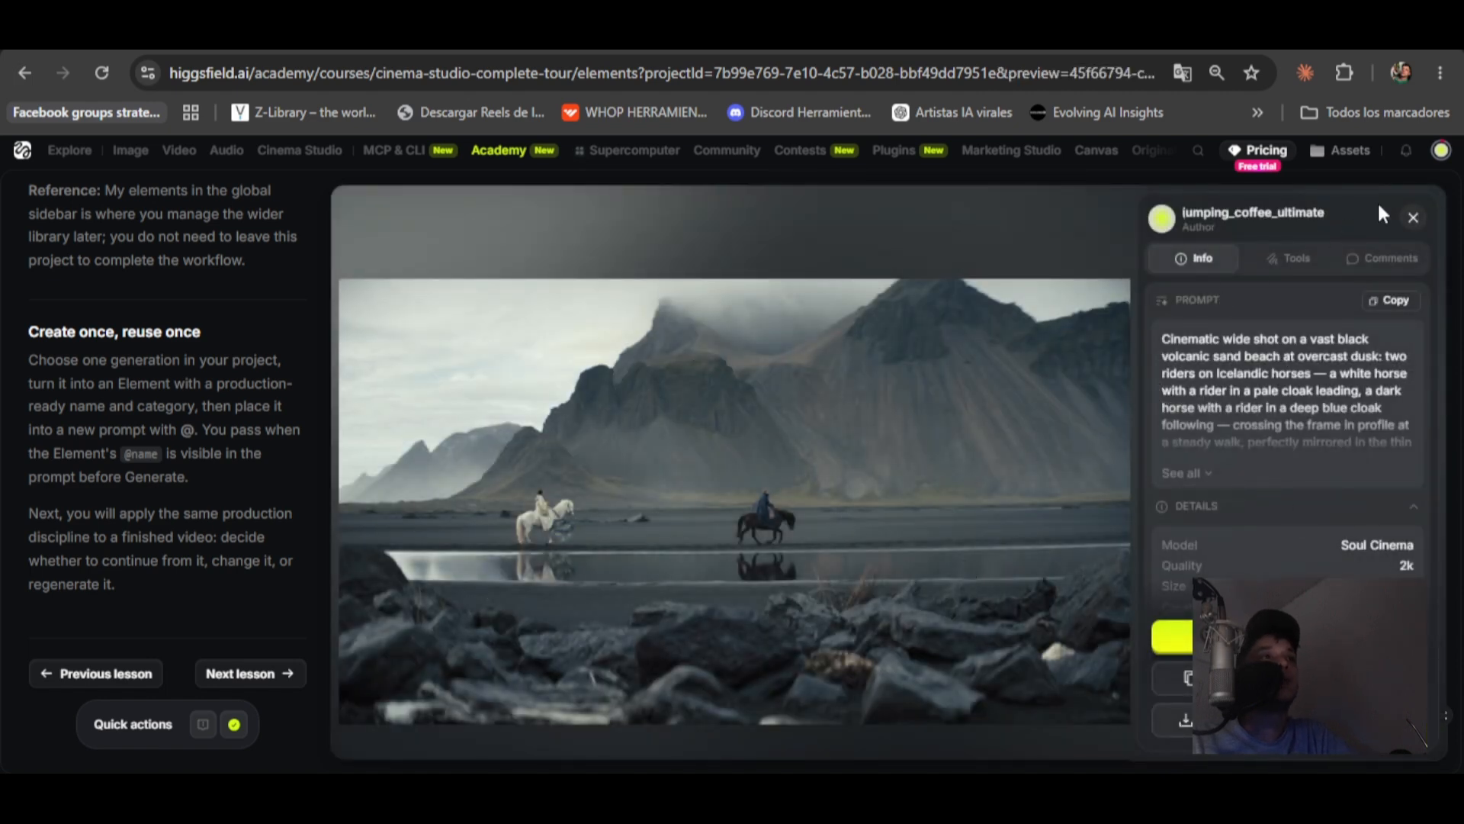
{"action": "left_click", "coordinate": [1413, 217]}
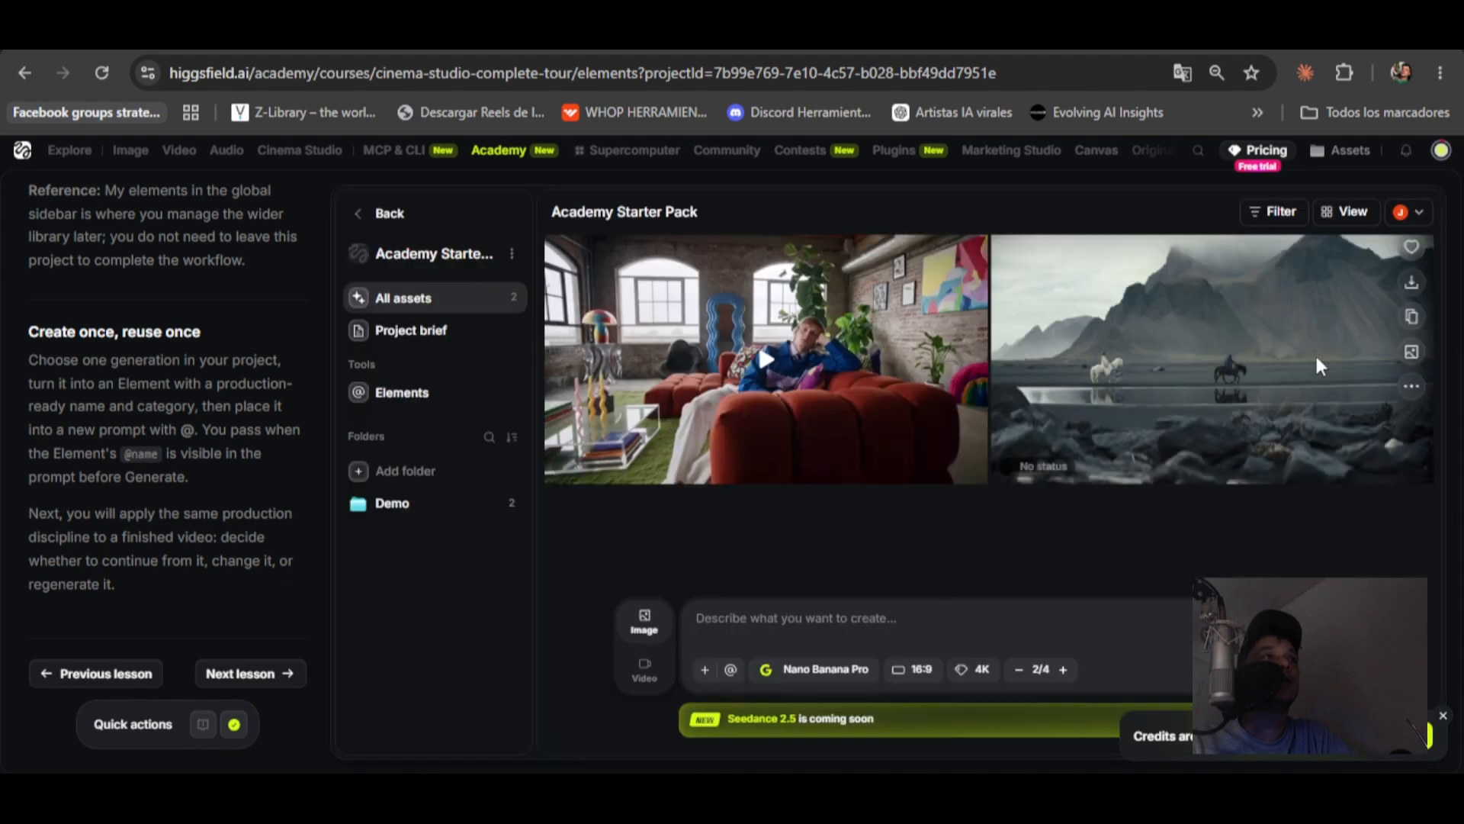
{"action": "left_click", "coordinate": [1210, 323]}
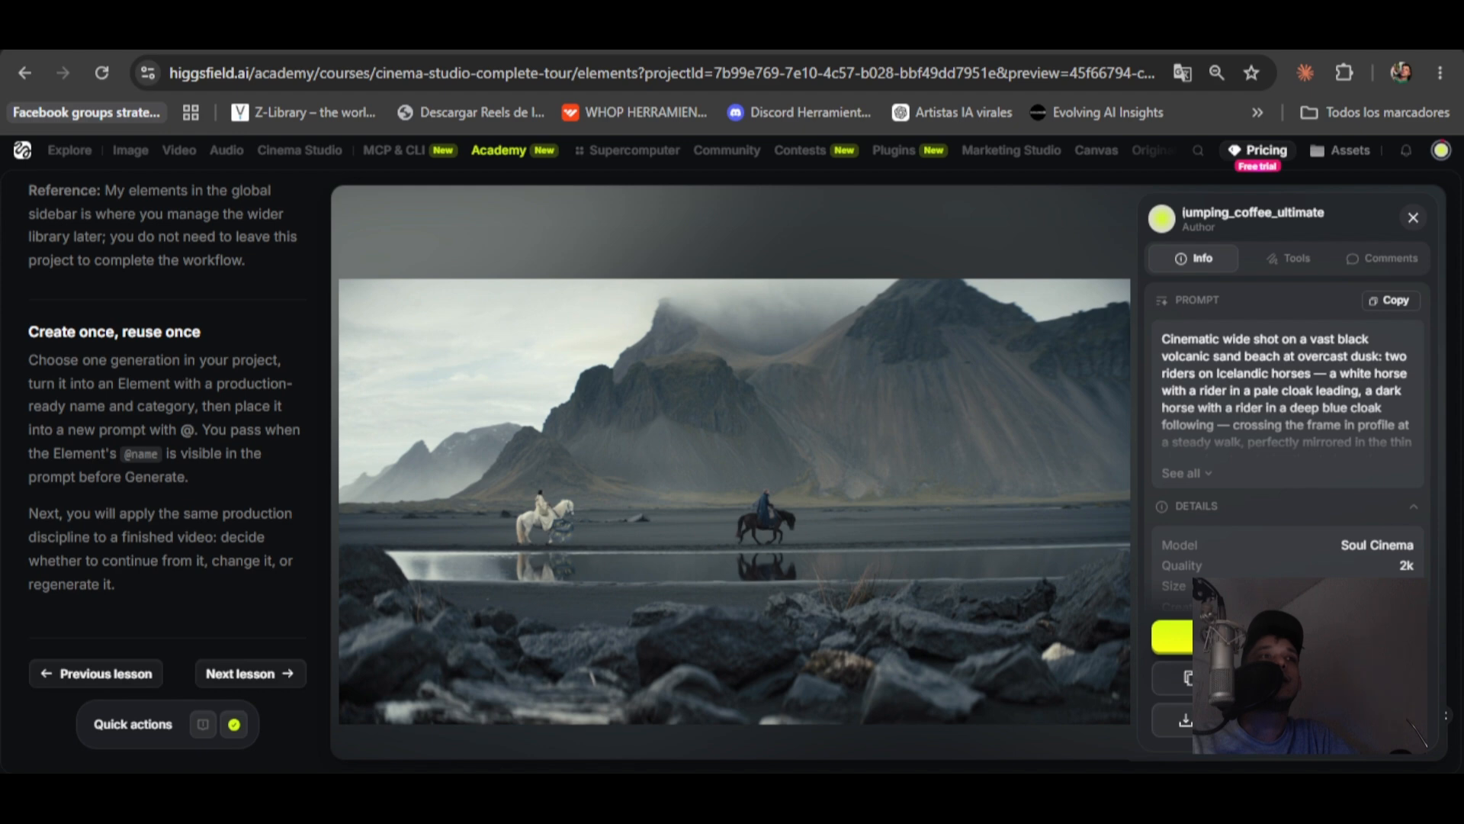
{"action": "left_click", "coordinate": [1404, 719]}
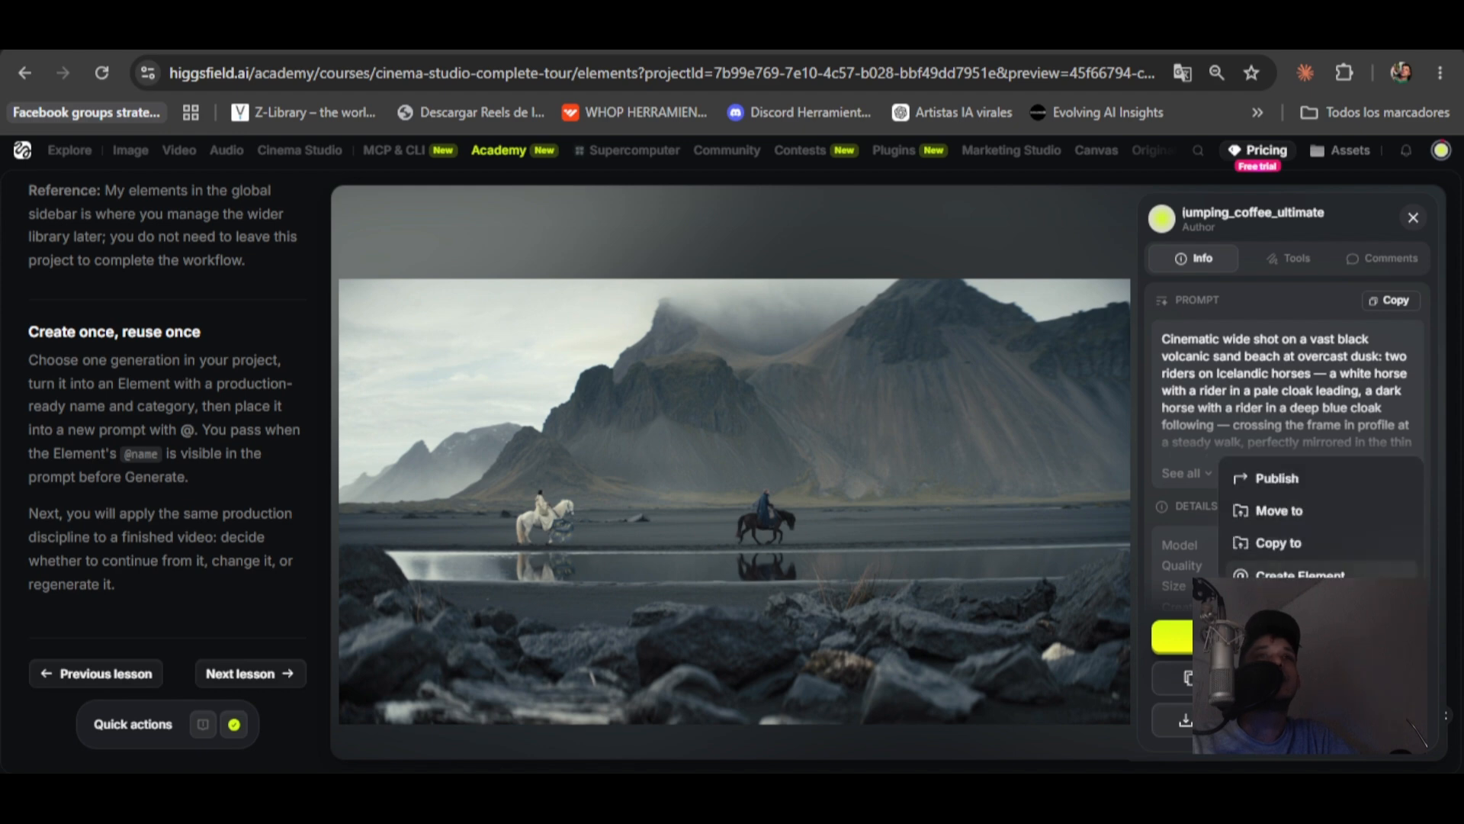
{"action": "left_click", "coordinate": [1300, 579]}
Step: Name the new Element mensajero-prueba, set its category to Character, and create it in Academy Starter Pack
{"action": "left_click_drag", "start_coordinate": [601, 257], "coordinate": [326, 250]}
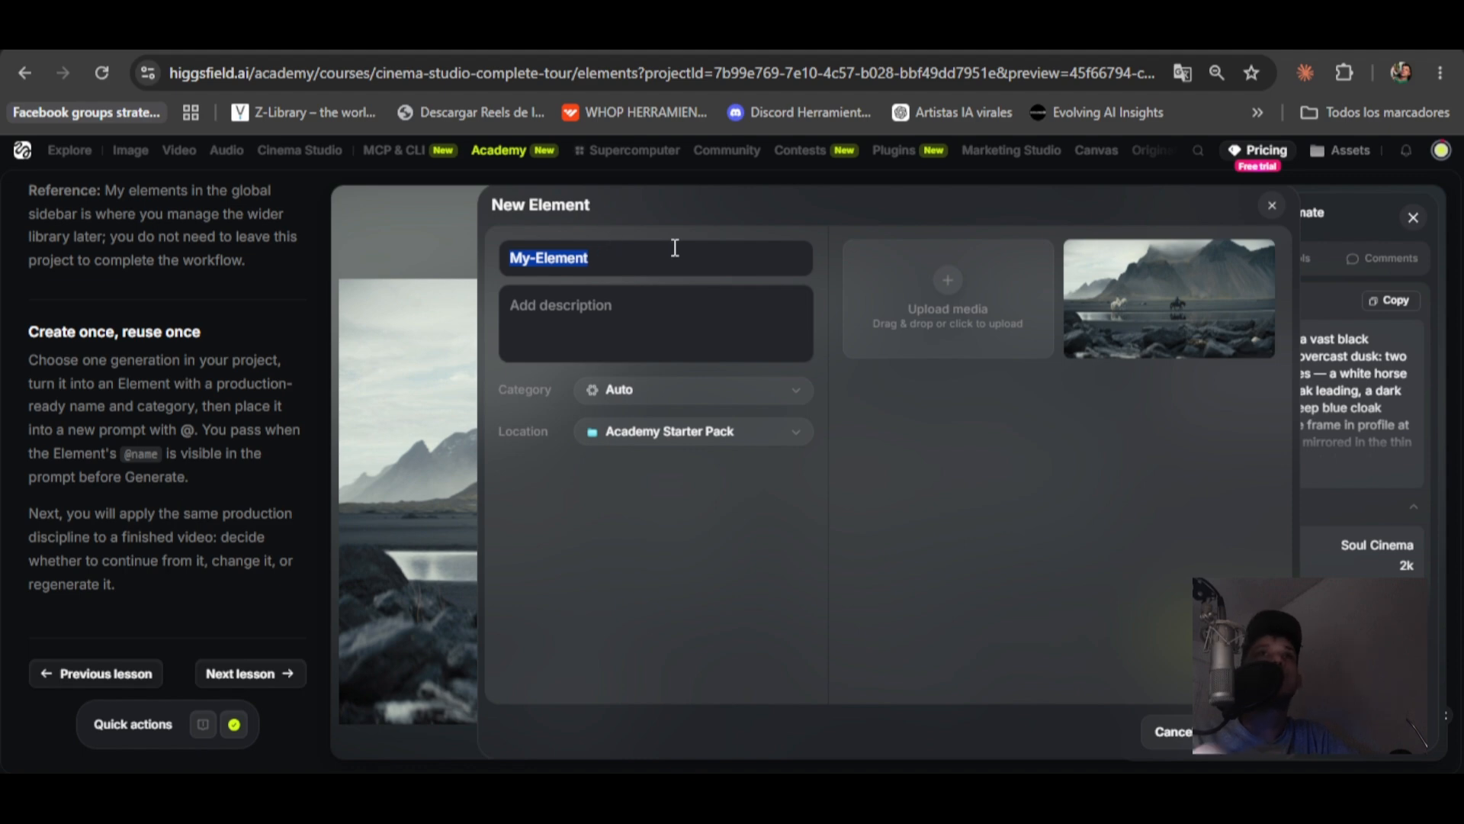
{"action": "type", "text": "mensajer"}
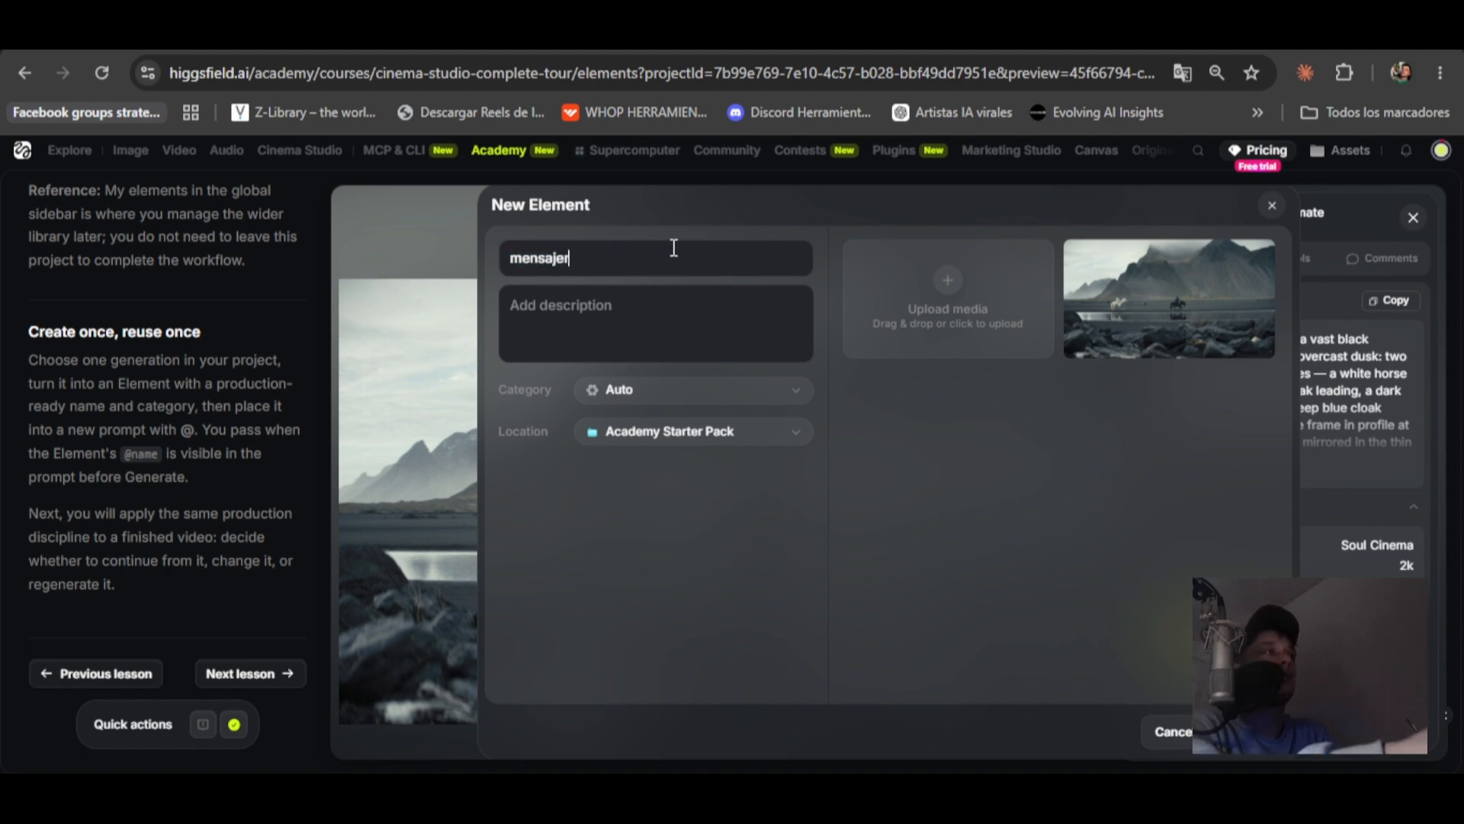
{"action": "type", "text": "o-prueba"}
{"action": "left_click", "coordinate": [632, 392]}
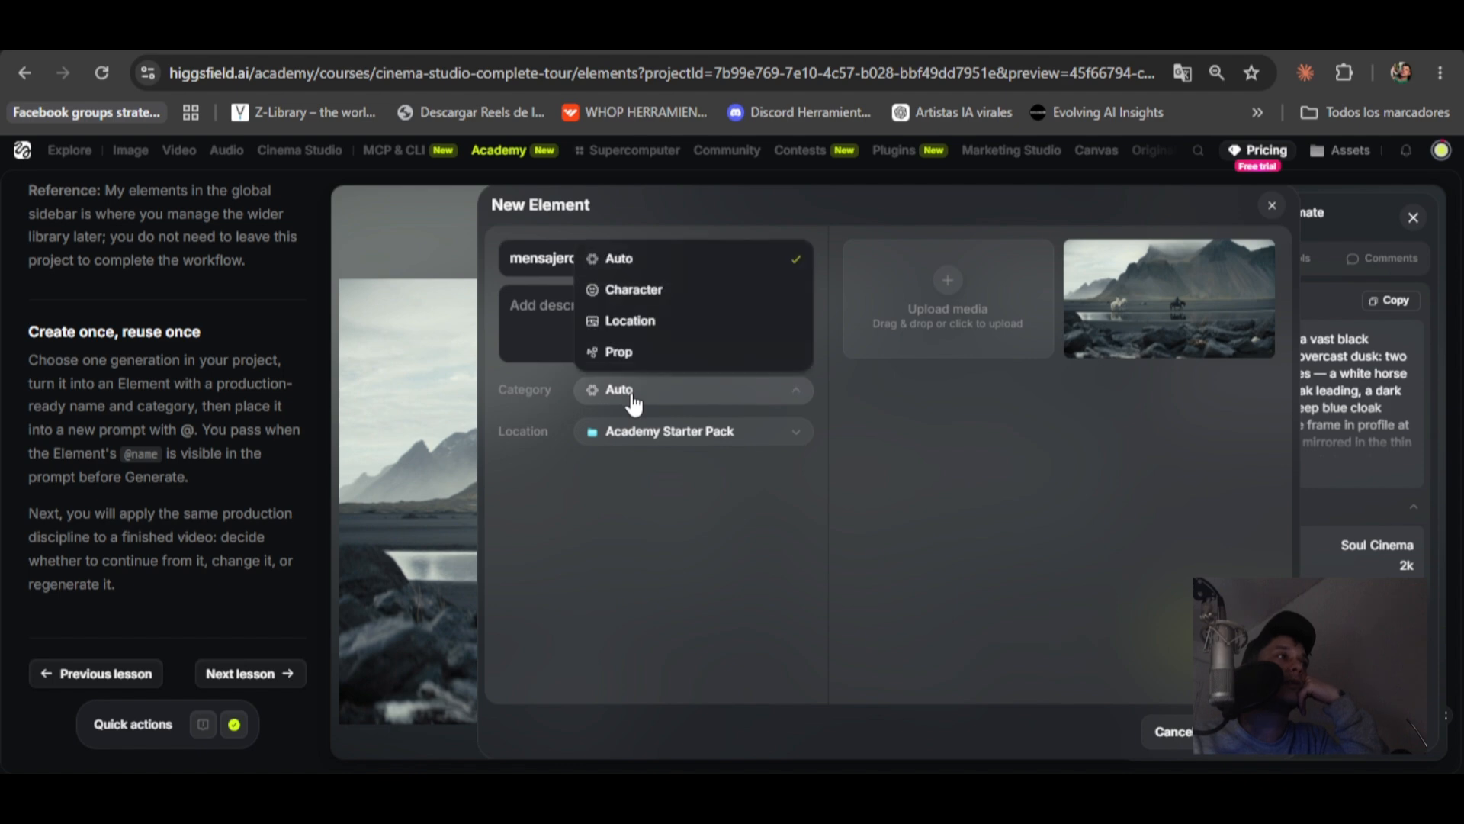
{"action": "left_click", "coordinate": [634, 290]}
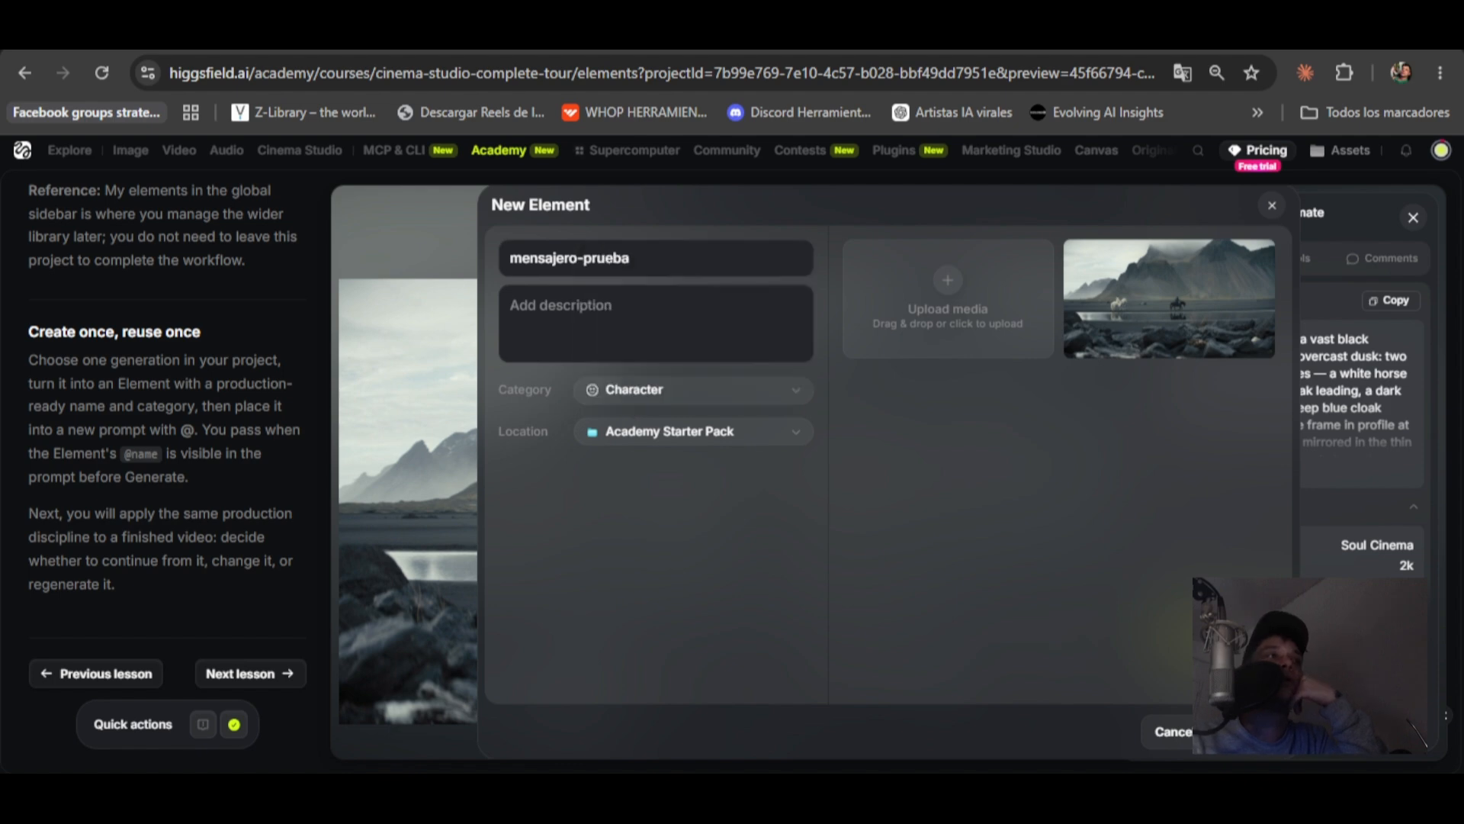
{"action": "left_click", "coordinate": [1250, 731]}
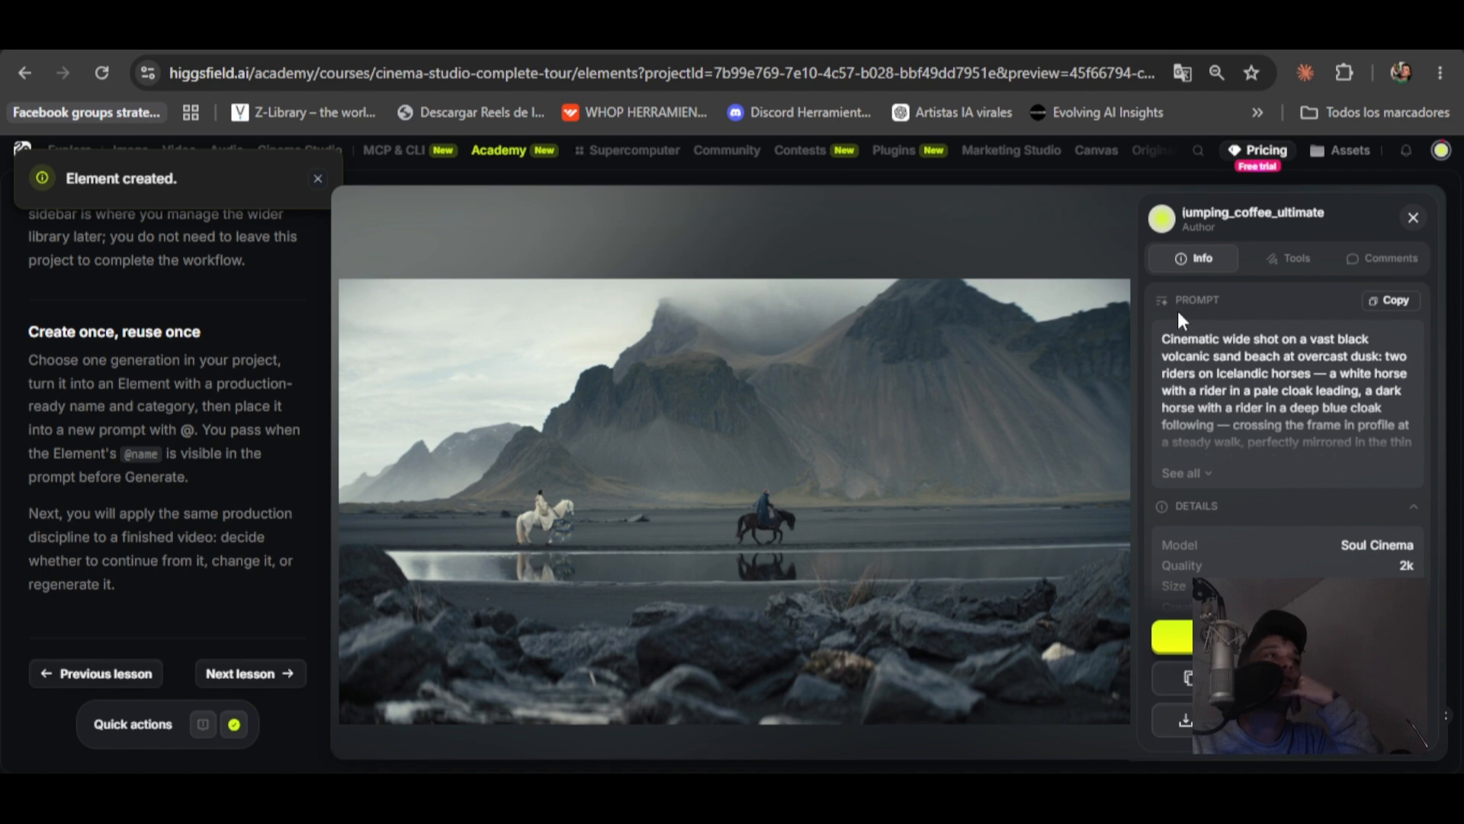
Step: Leave the frame's detail view and add the saved mensajero-prueba Element to the image prompt
{"action": "left_click", "coordinate": [1413, 218]}
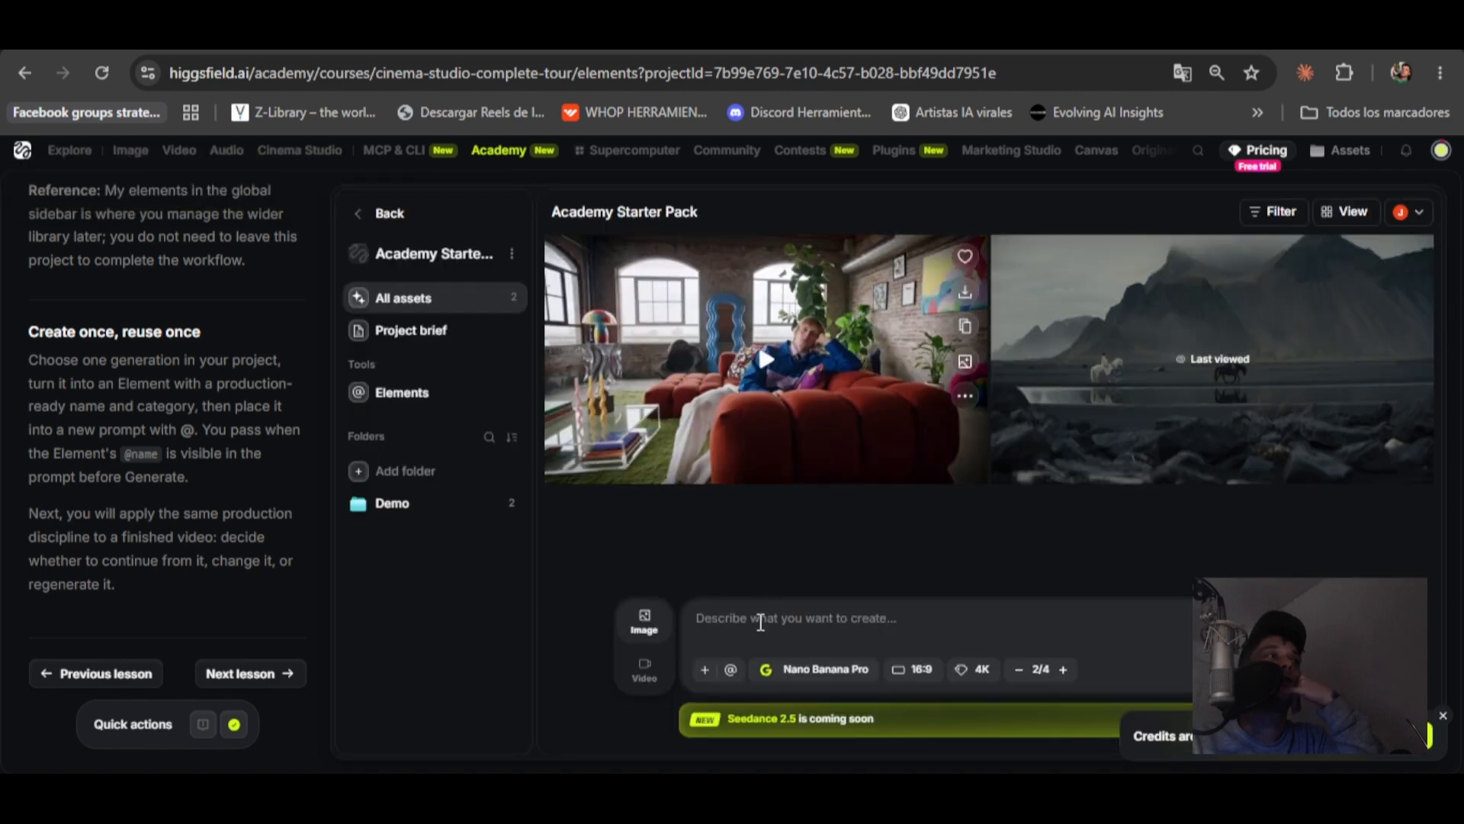
{"action": "left_click", "coordinate": [730, 670]}
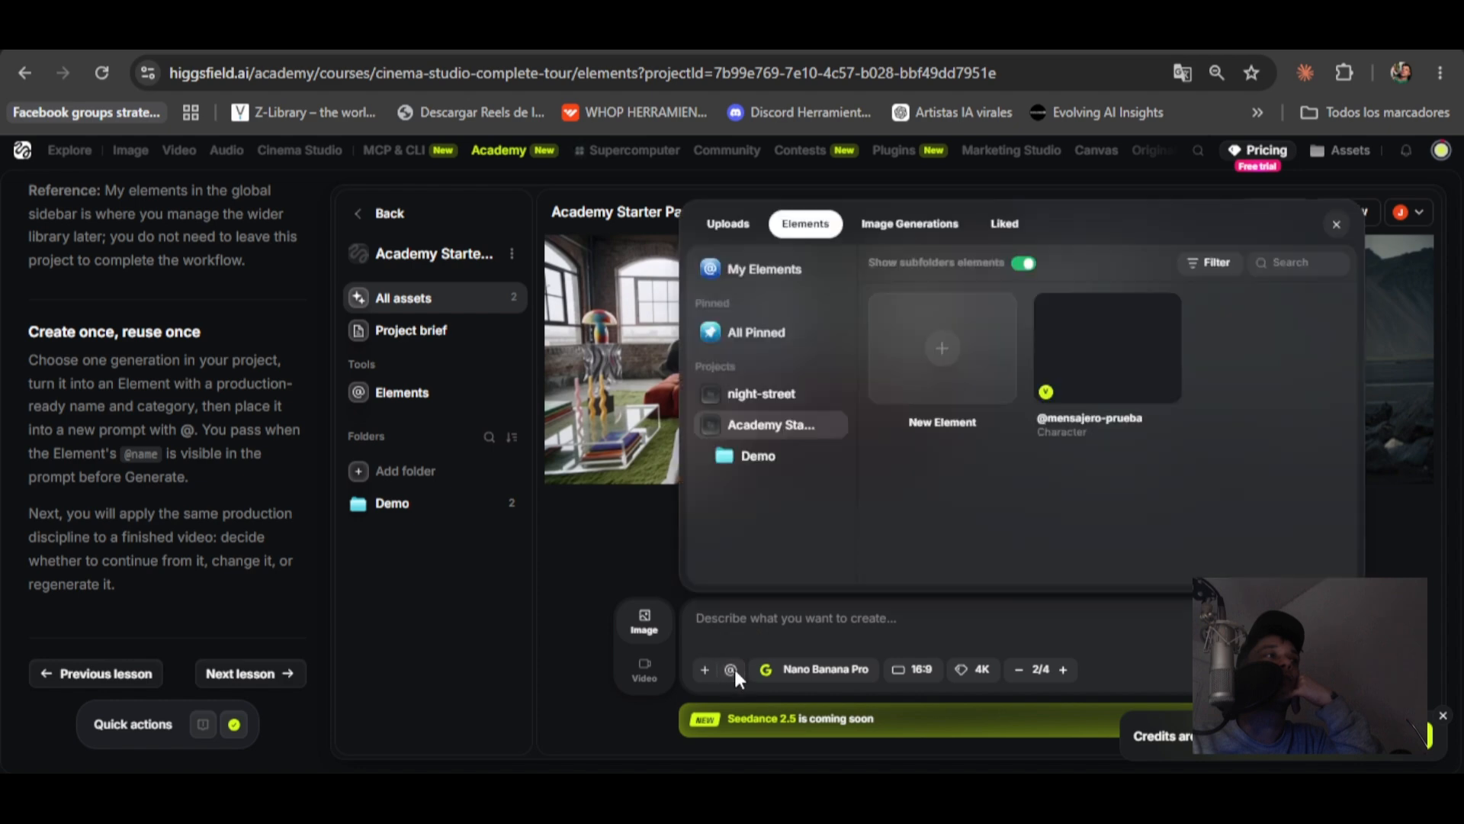
{"action": "mouse_move", "coordinate": [1094, 374]}
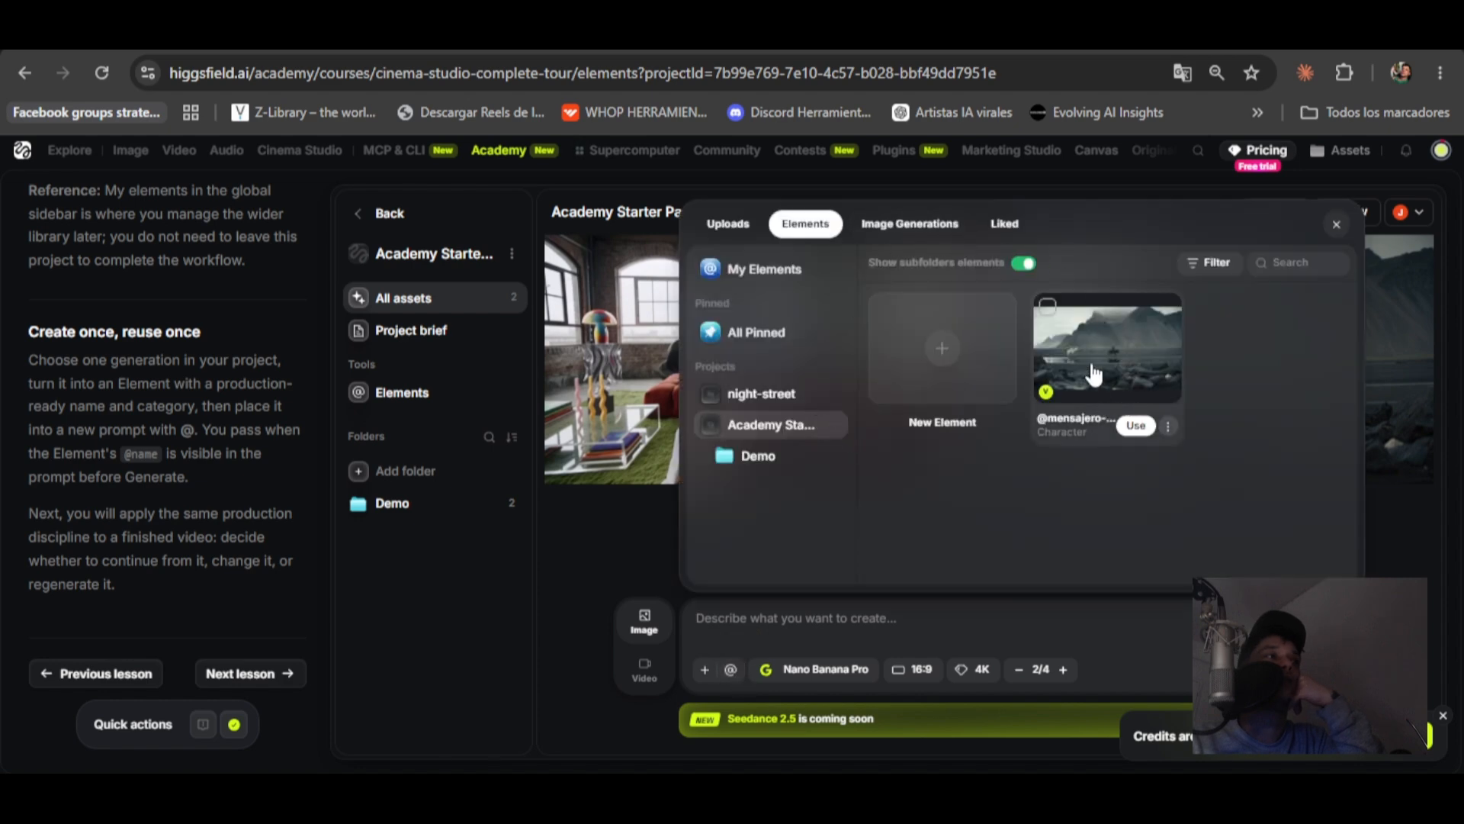
{"action": "left_click", "coordinate": [1136, 427]}
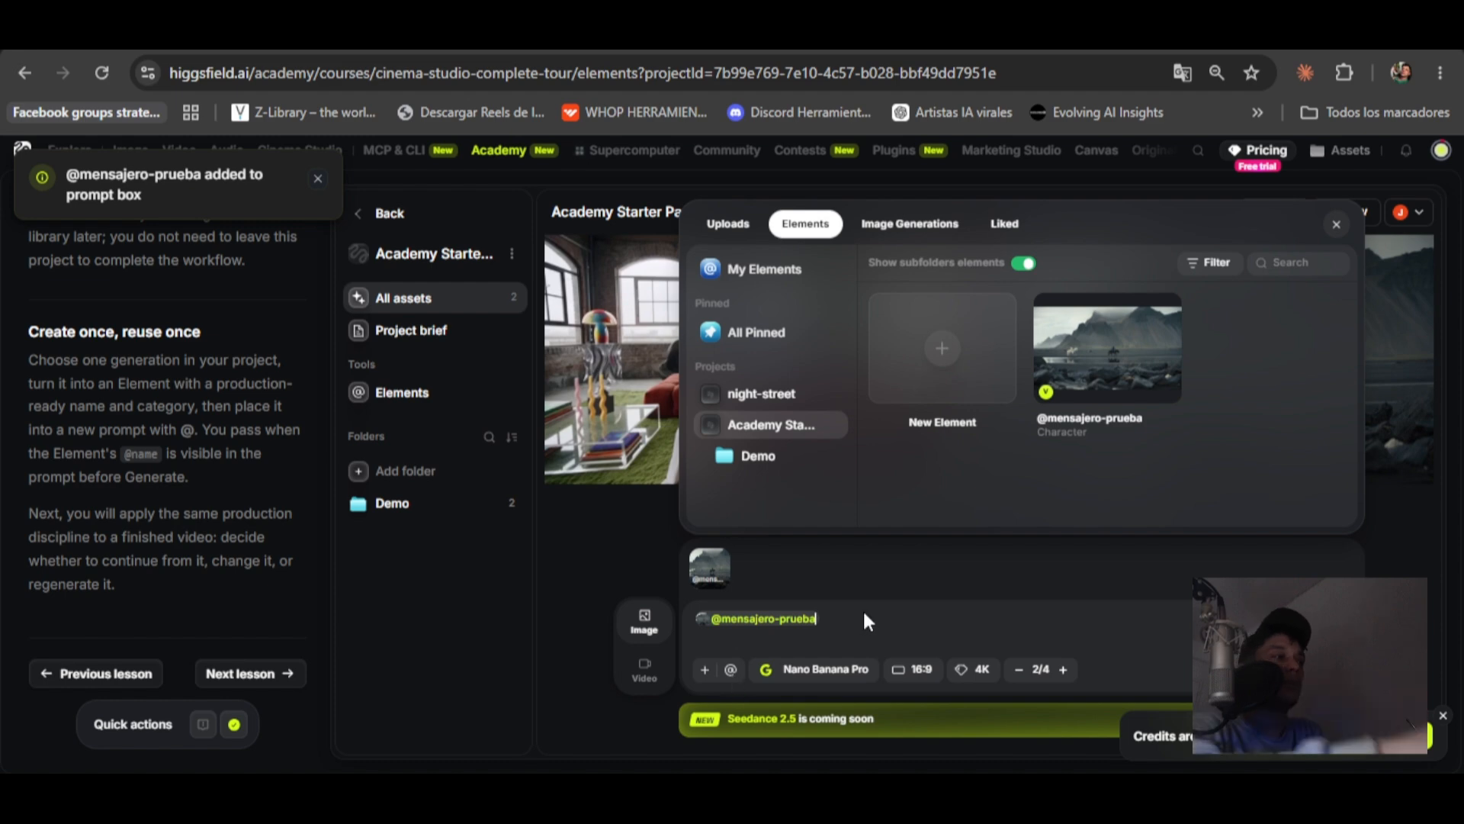
{"action": "type", "text": "@"}
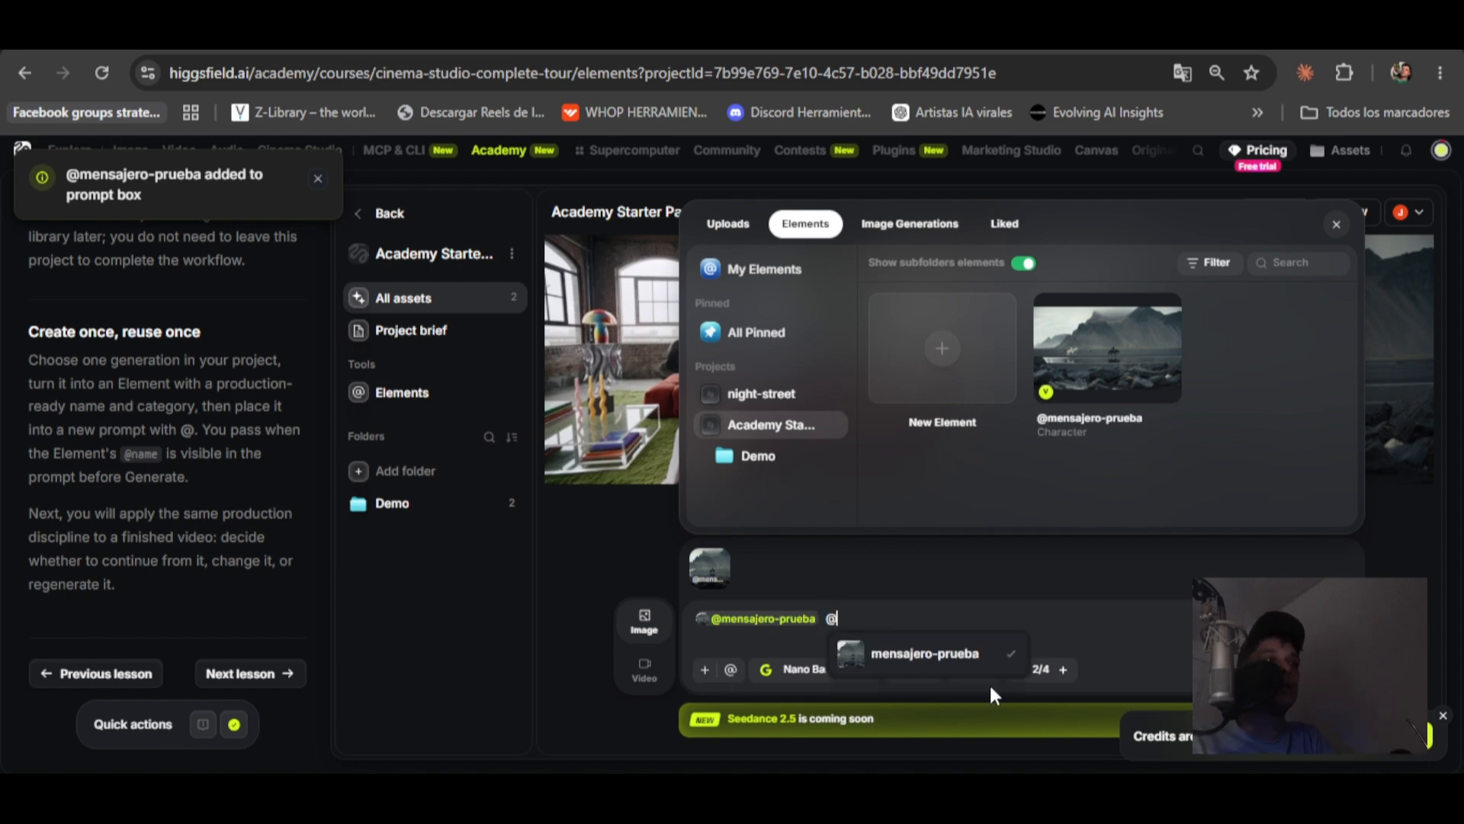
{"action": "left_click", "coordinate": [968, 653]}
{"action": "left_click", "coordinate": [878, 660]}
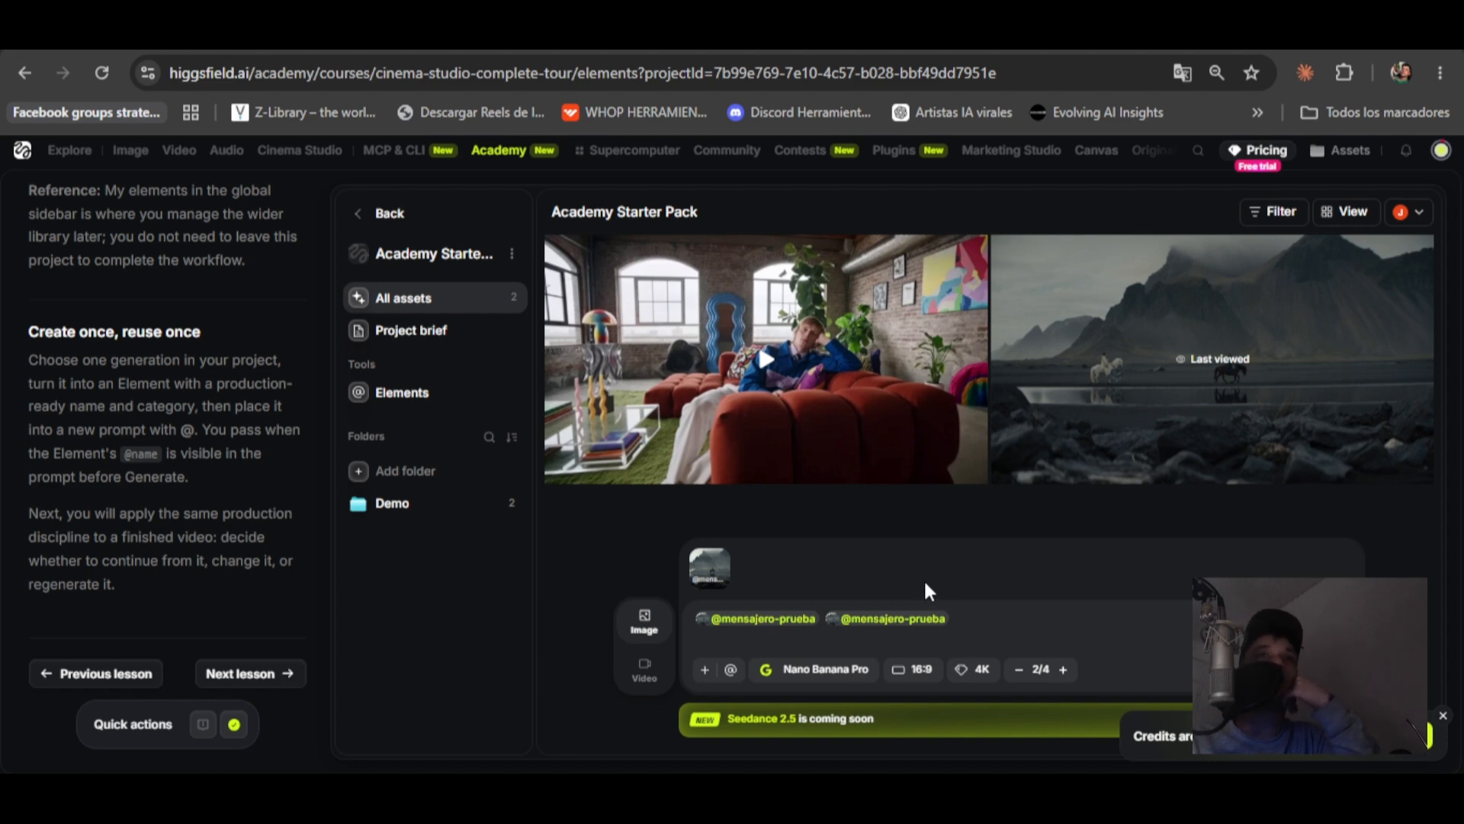
{"action": "mouse_move", "coordinate": [593, 444]}
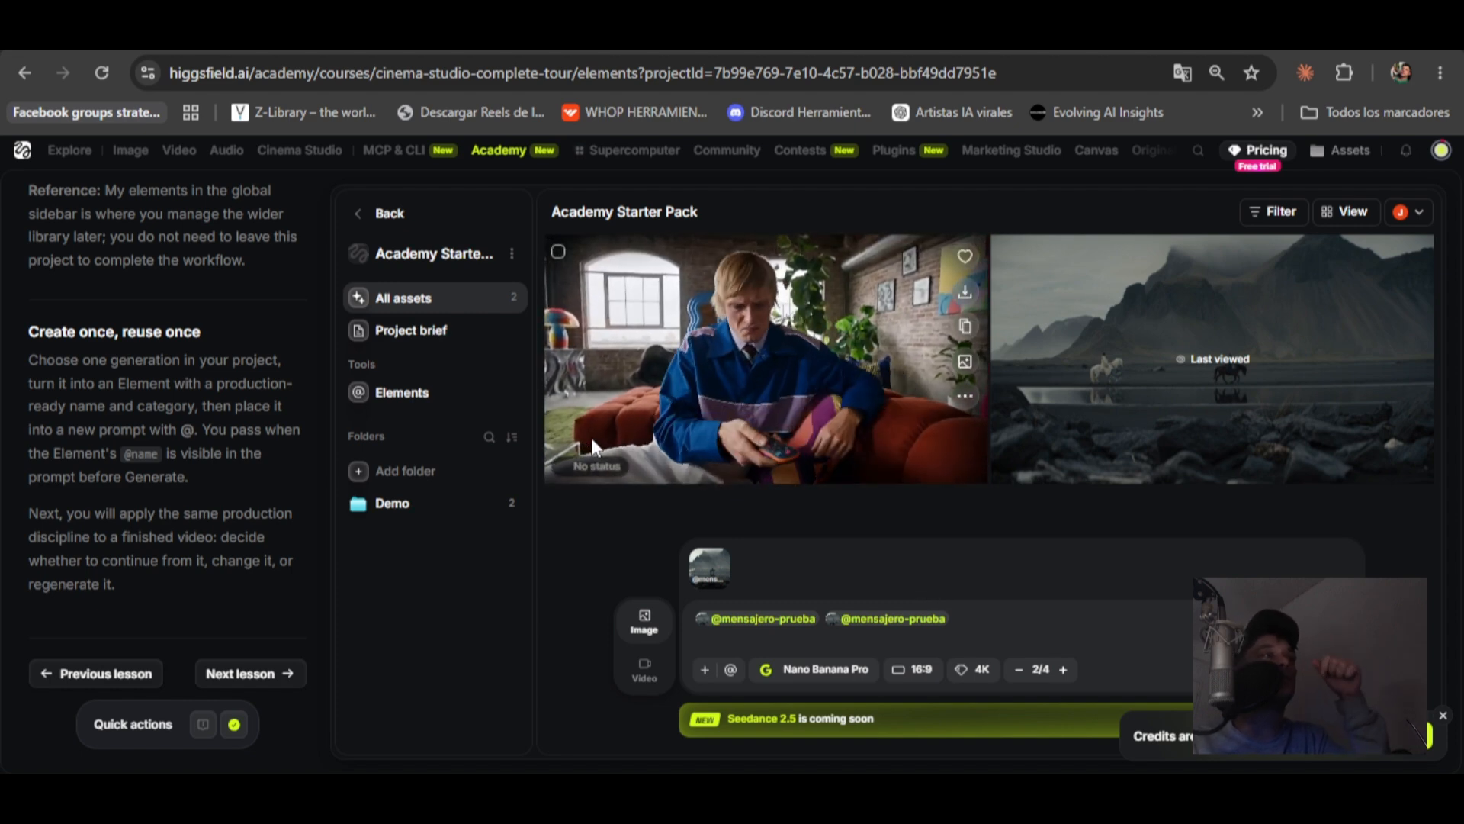